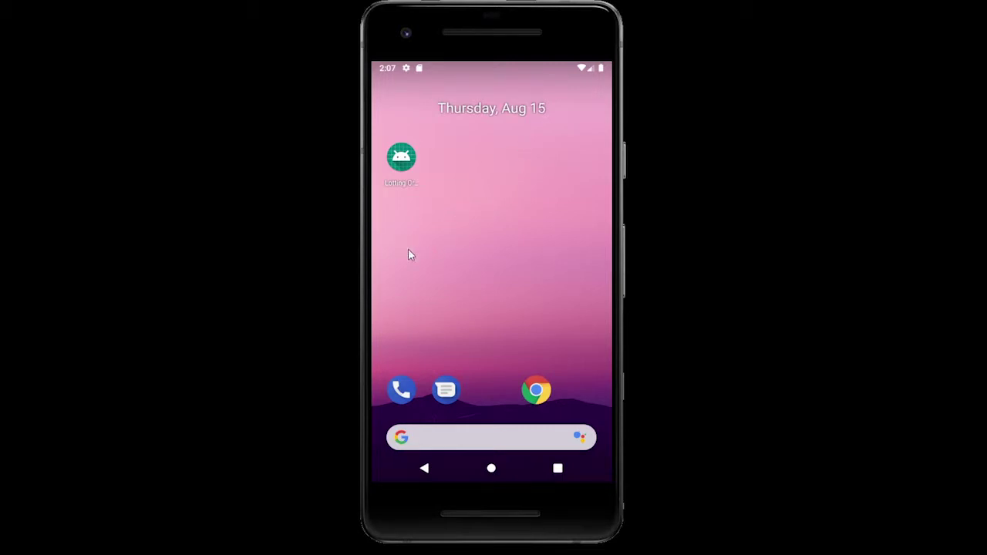
- Launch the Lotting Organizer app, grant it the camera and storage permissions, and log in
click(401, 158)
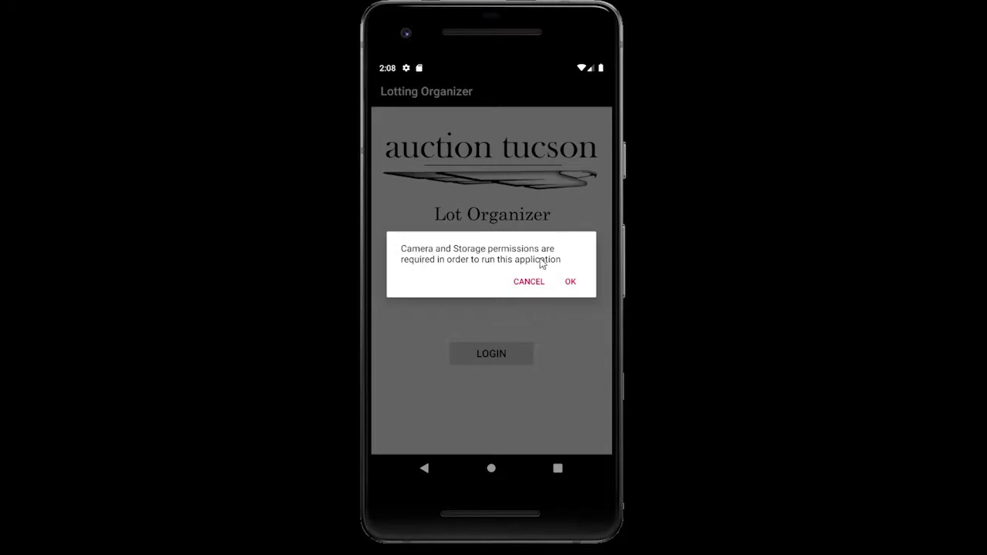
click(572, 284)
click(549, 313)
click(550, 313)
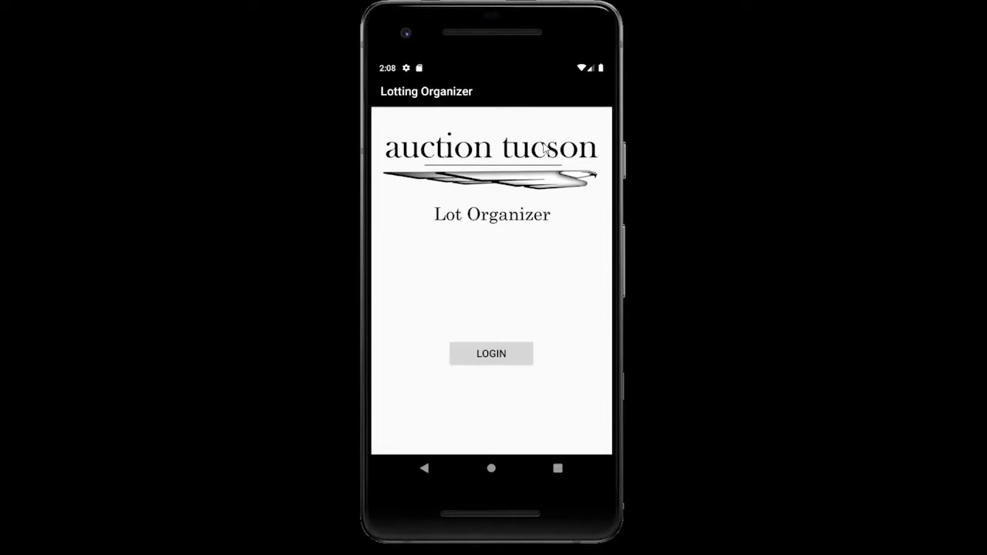
click(487, 359)
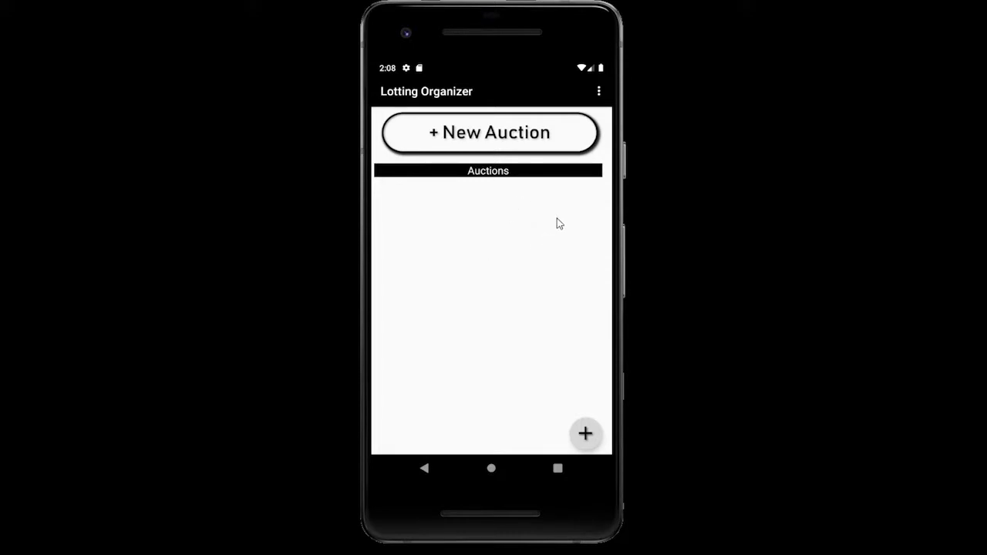
click(599, 92)
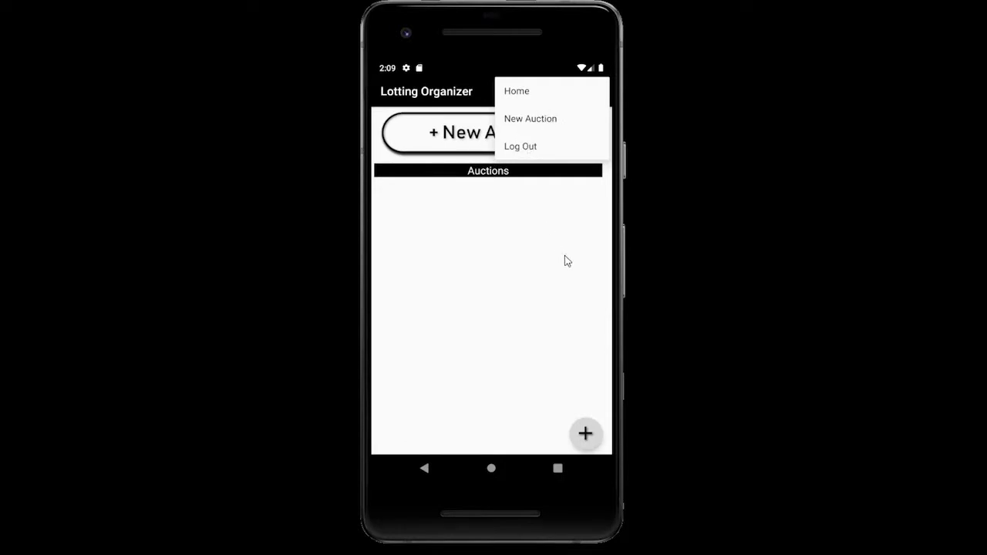
click(499, 275)
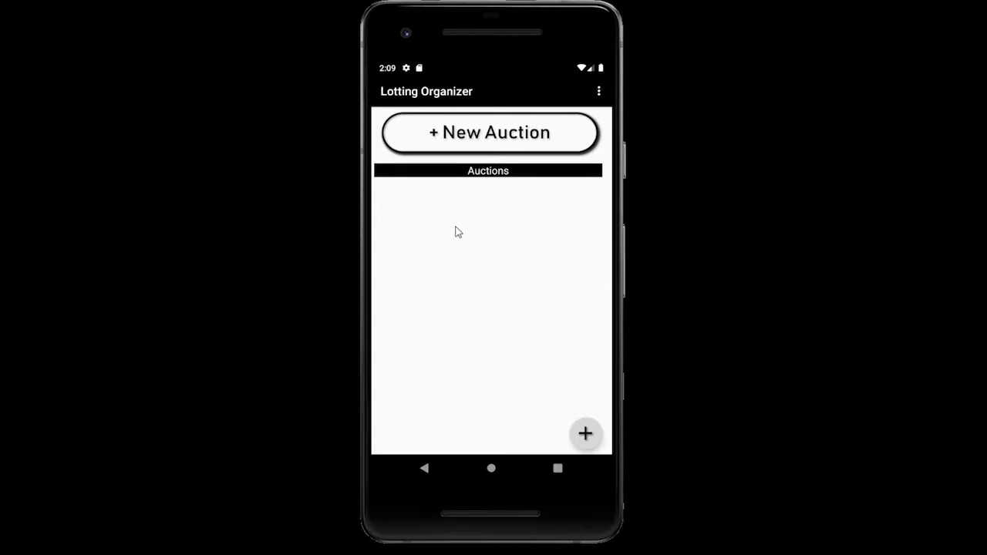
- Create a new auction titled "demo" with starting lot number 1000
click(474, 137)
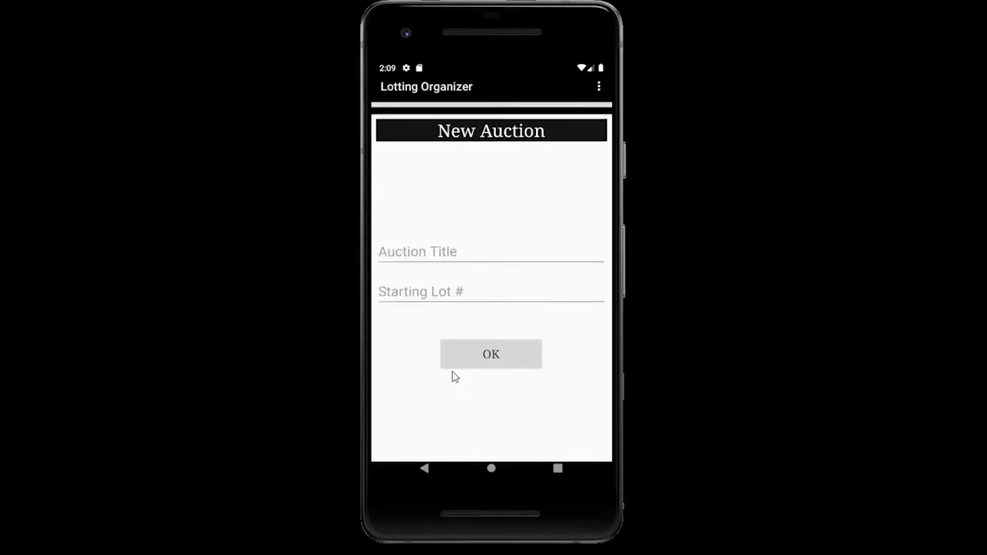
click(420, 245)
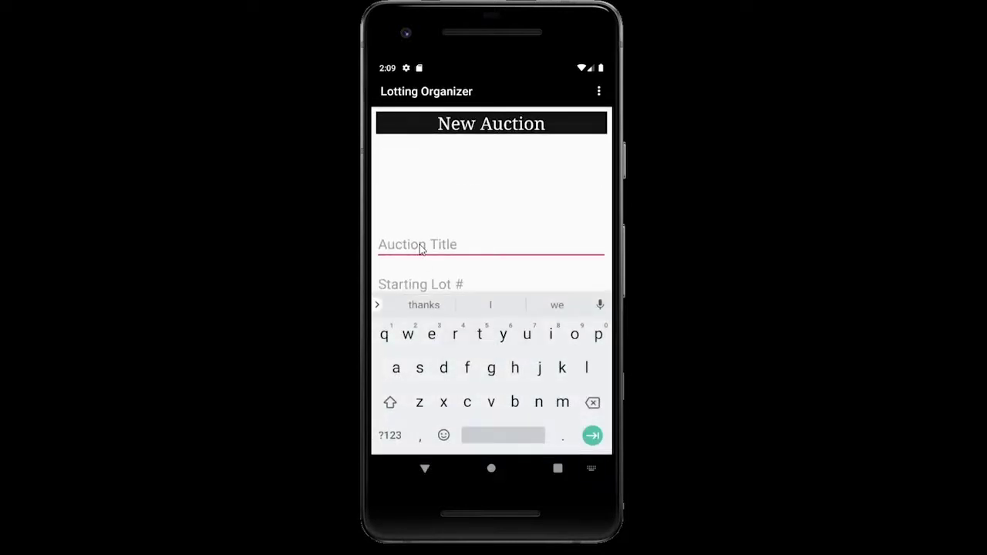
text(demo)
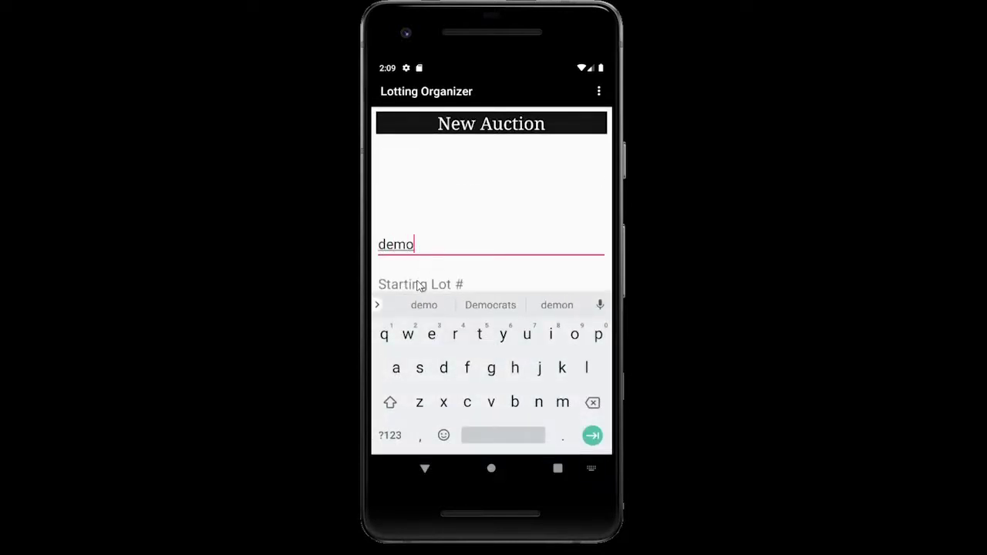
click(419, 282)
text(1000)
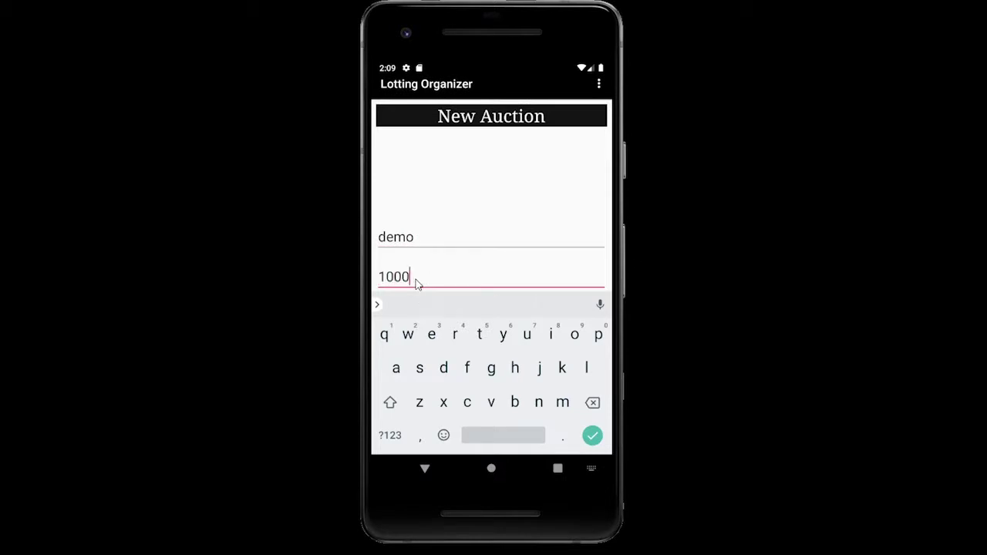
click(598, 441)
click(483, 356)
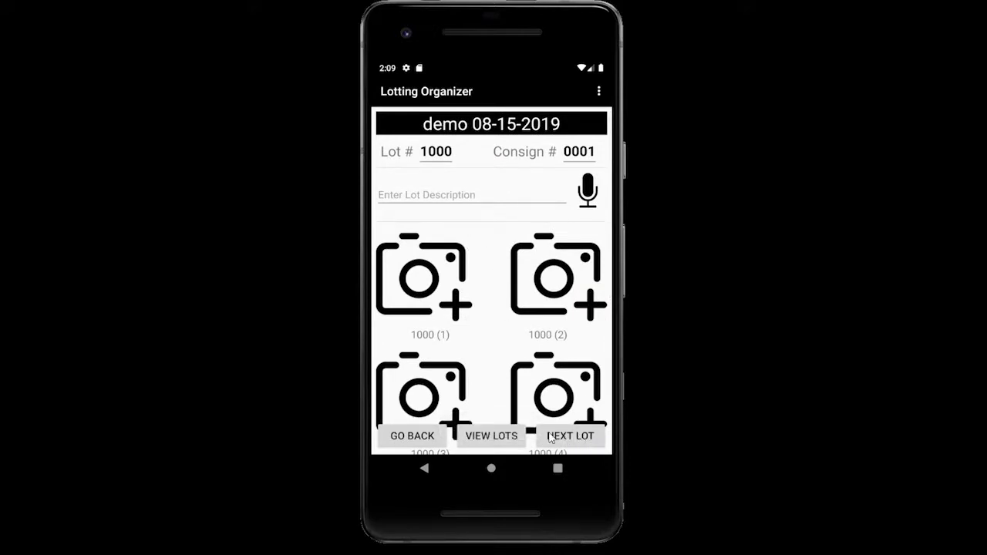
- Advance from lot 1000 to the next lot and return to the home list of auctions
click(570, 436)
click(599, 93)
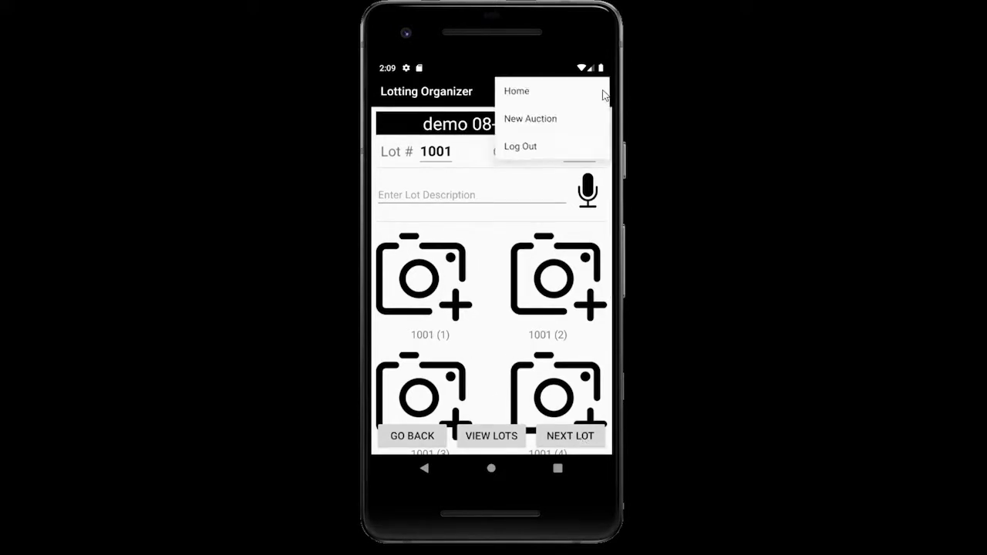
click(603, 91)
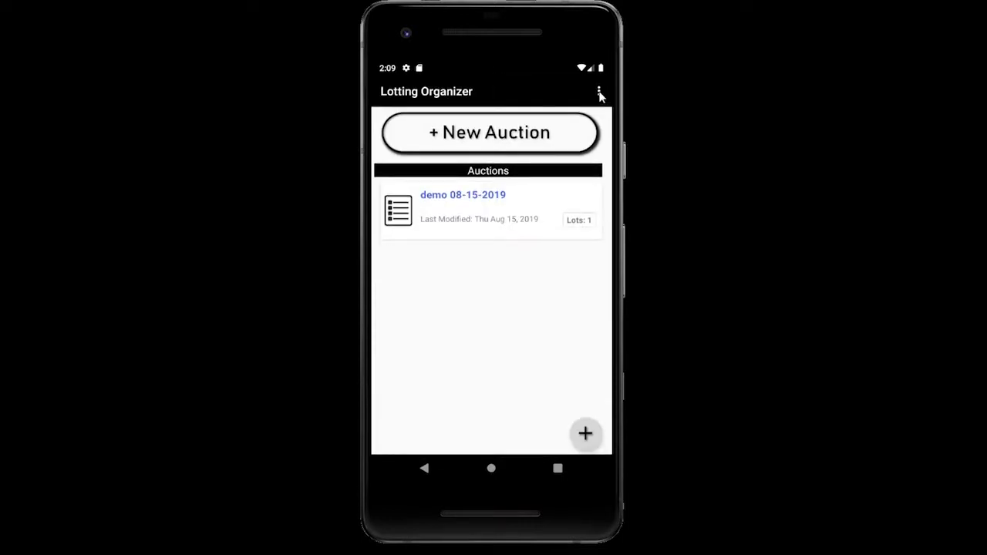
click(600, 93)
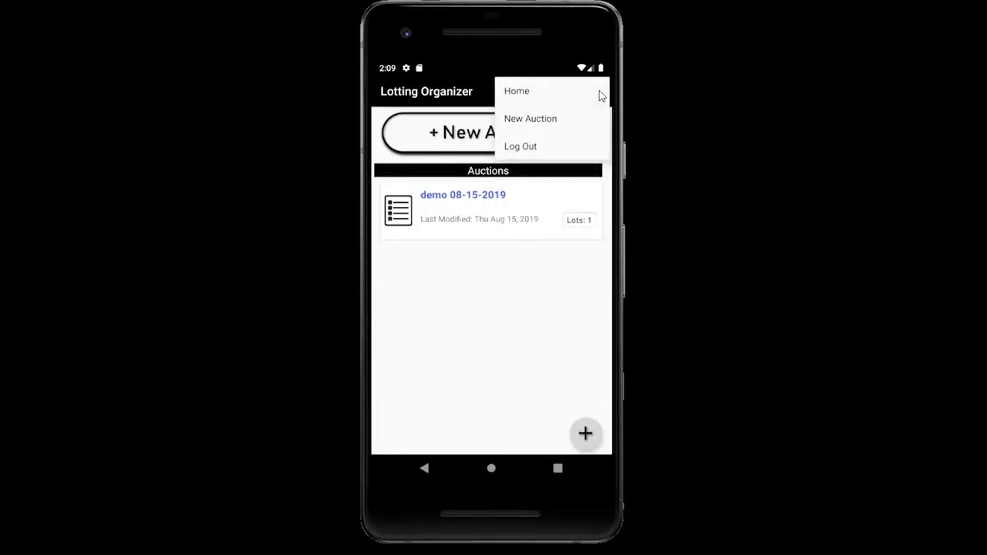
click(531, 91)
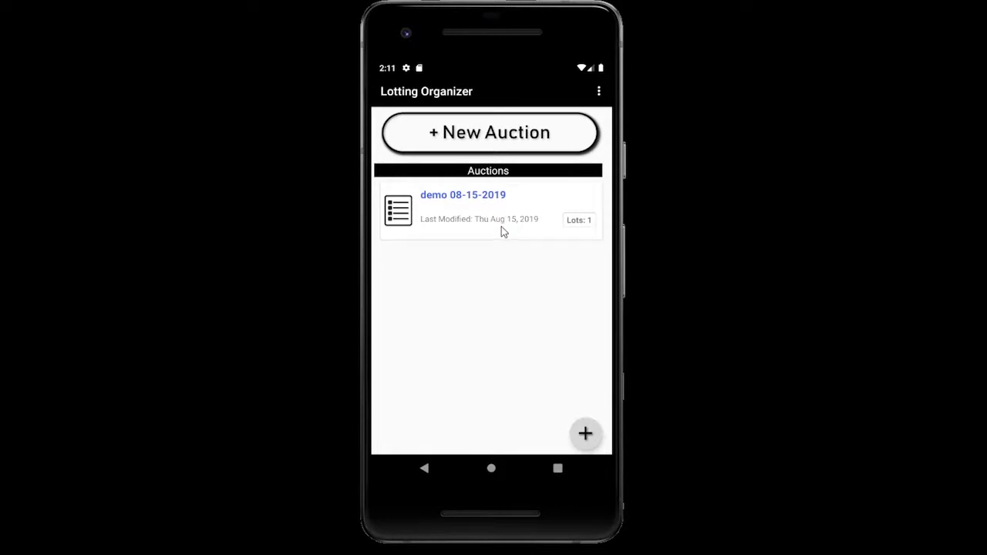
- Start deleting the demo auction, accept the first confirmation, and cancel at the final one
mouse_move(568, 223)
mouse_down()
mouse_move(547, 220)
mouse_move(566, 223)
mouse_up()
drag(587, 210, 479, 210)
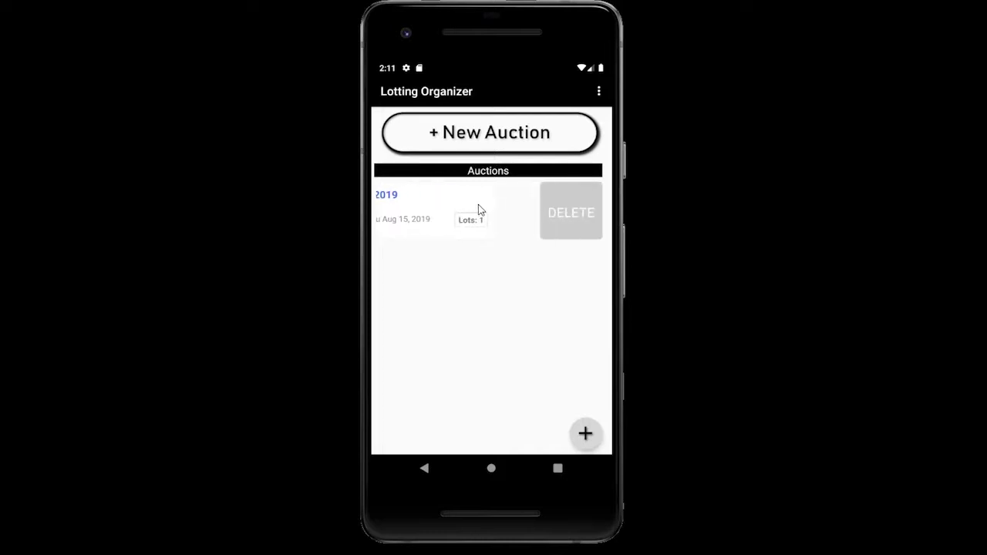
click(572, 215)
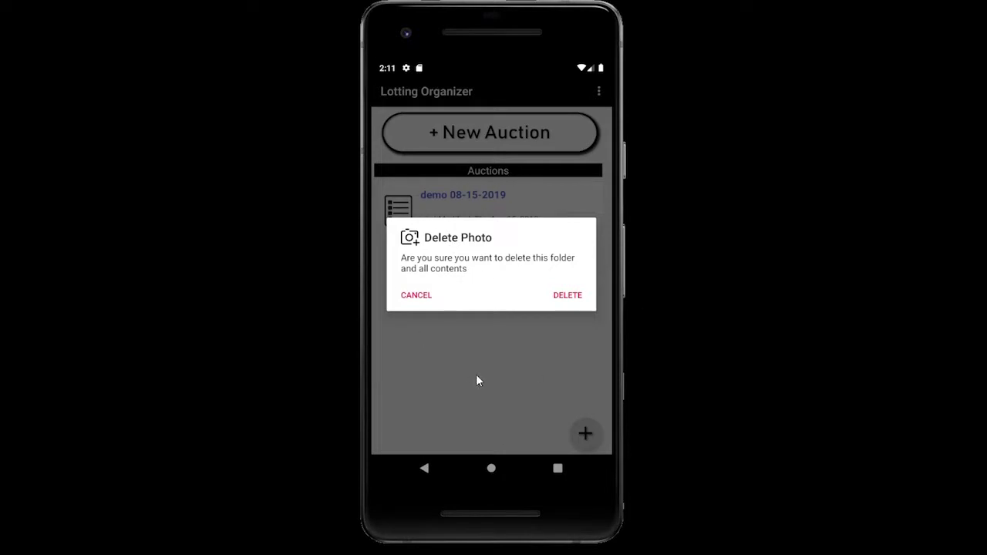
click(569, 299)
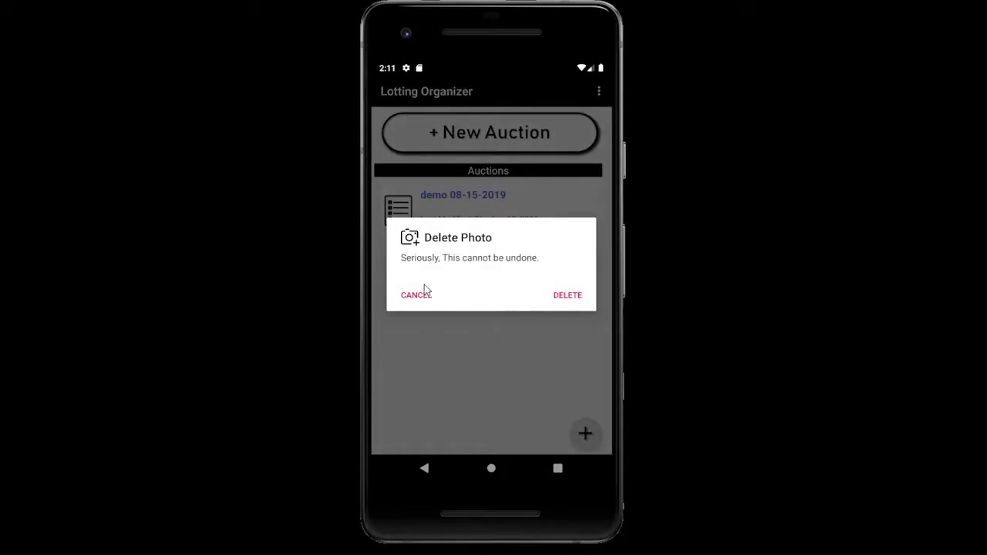
click(420, 298)
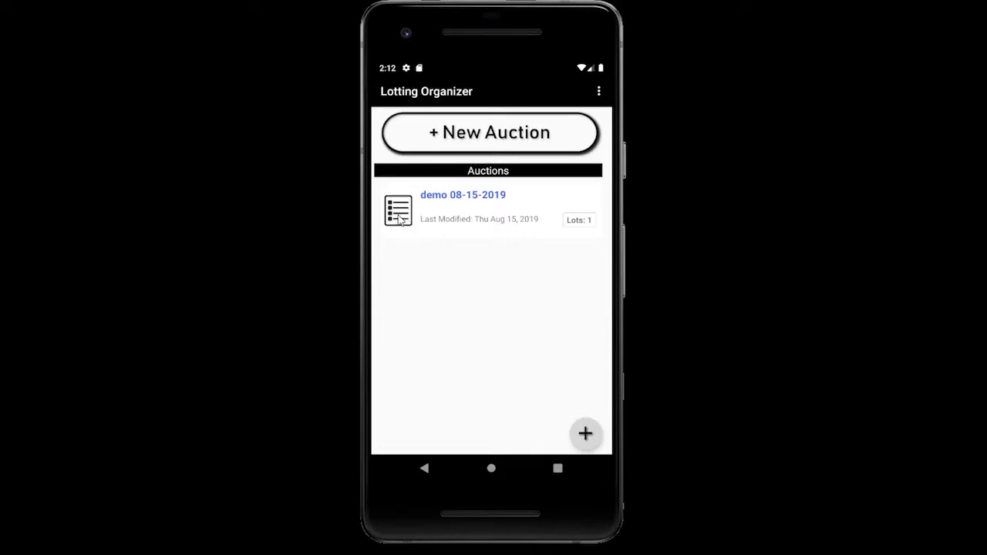
- View the sharing options for the demo auction and dismiss them without choosing one
drag(402, 217, 470, 224)
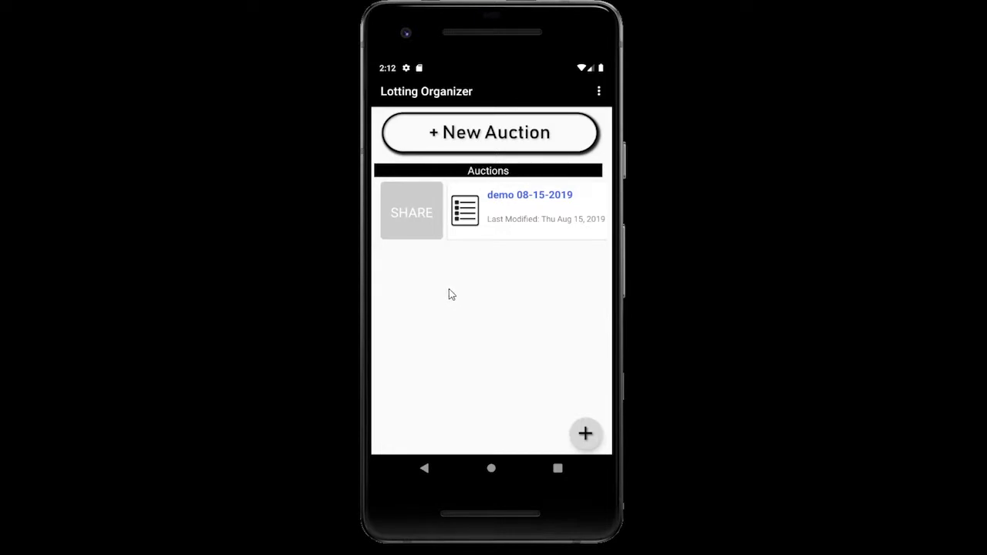
click(404, 210)
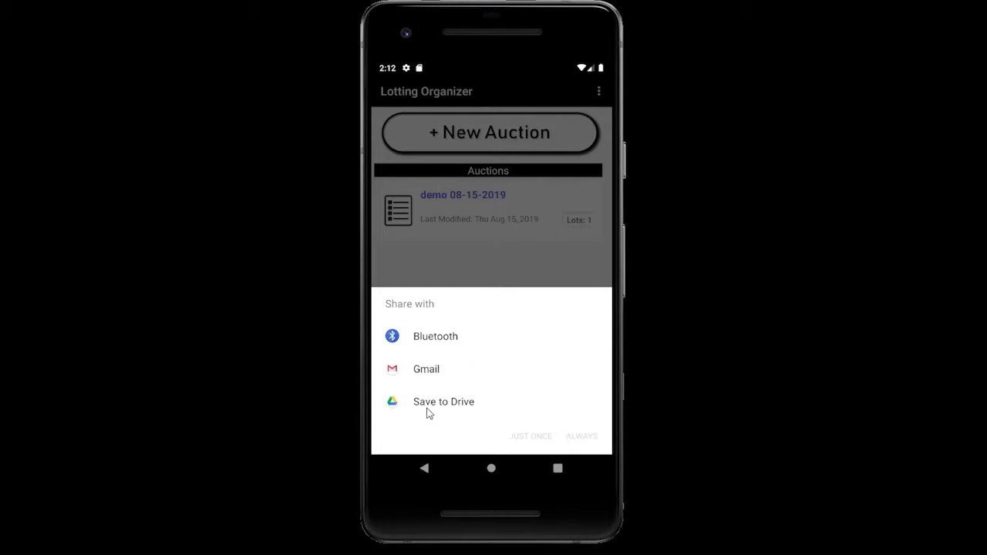
click(494, 256)
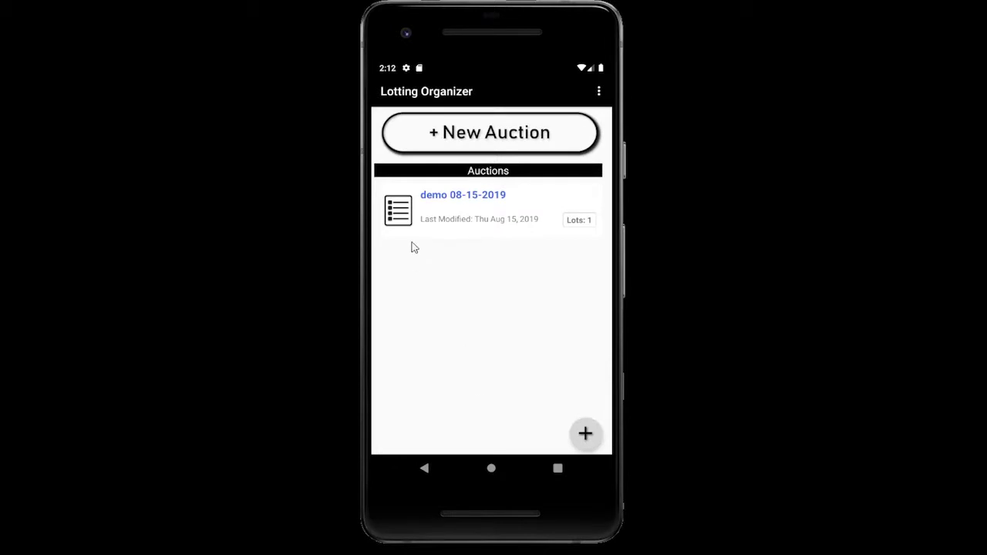
- Look through the lot list of the demo auction and return to the home list
click(478, 203)
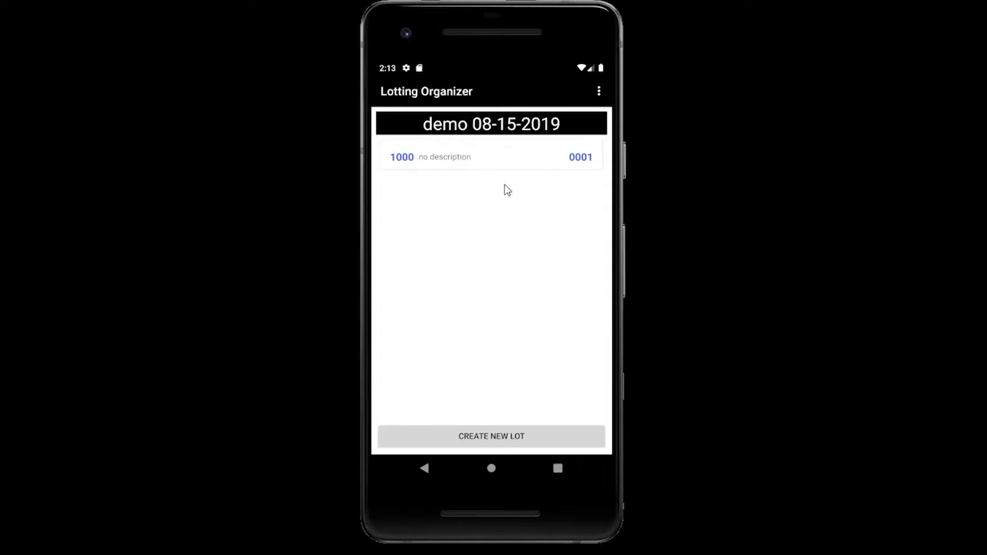
click(600, 93)
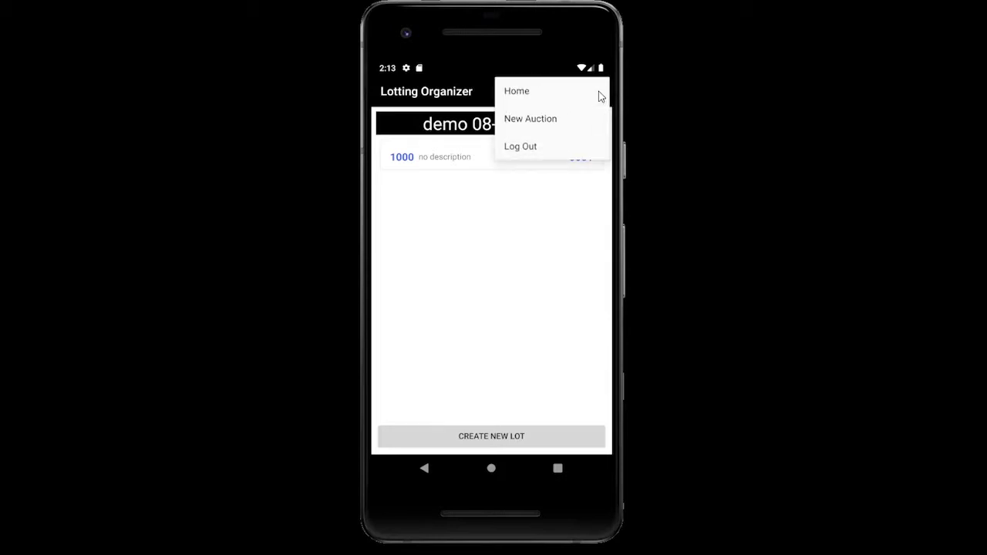
click(515, 93)
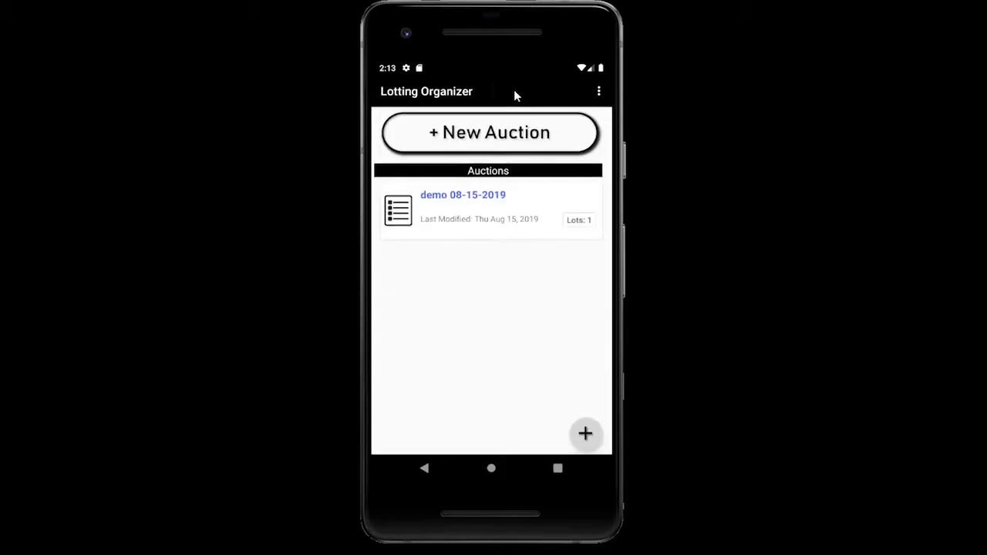
- Start another new auction and title it with the consignor's first name followed by "Estate"
click(506, 141)
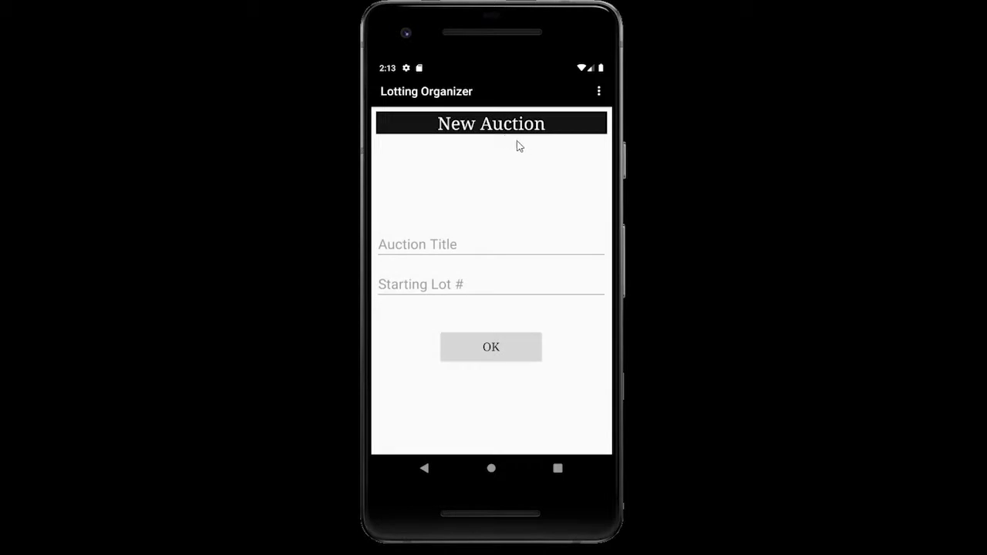
click(465, 245)
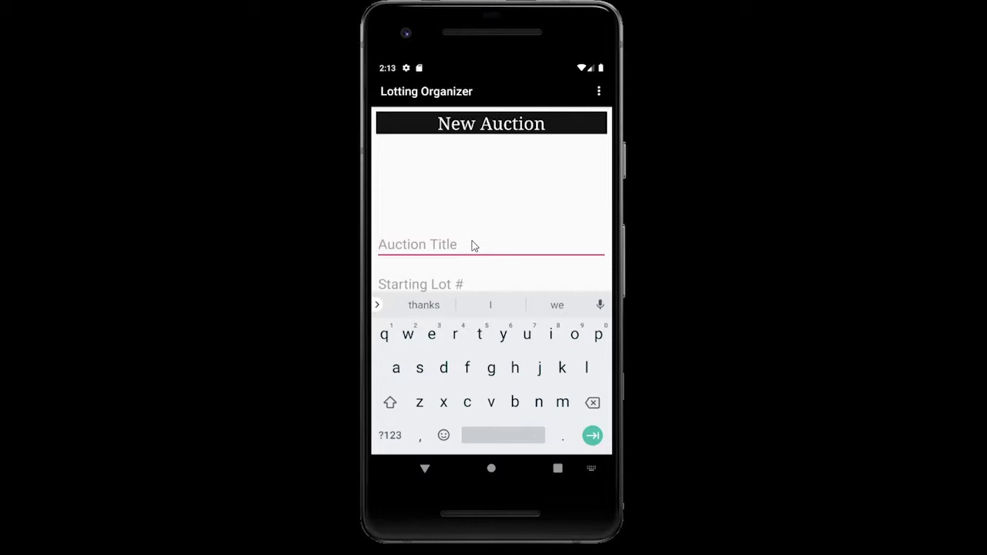
text(Matt)
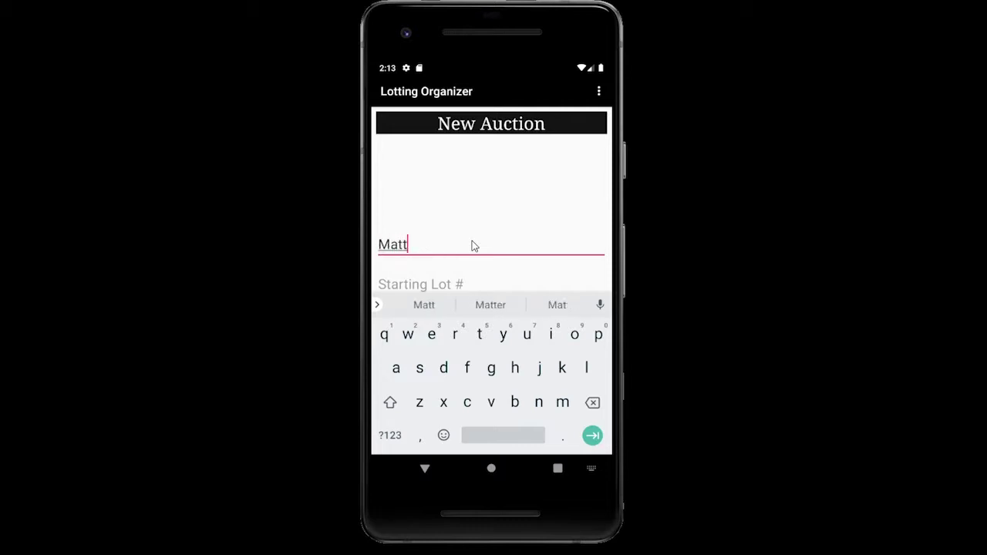
text( E)
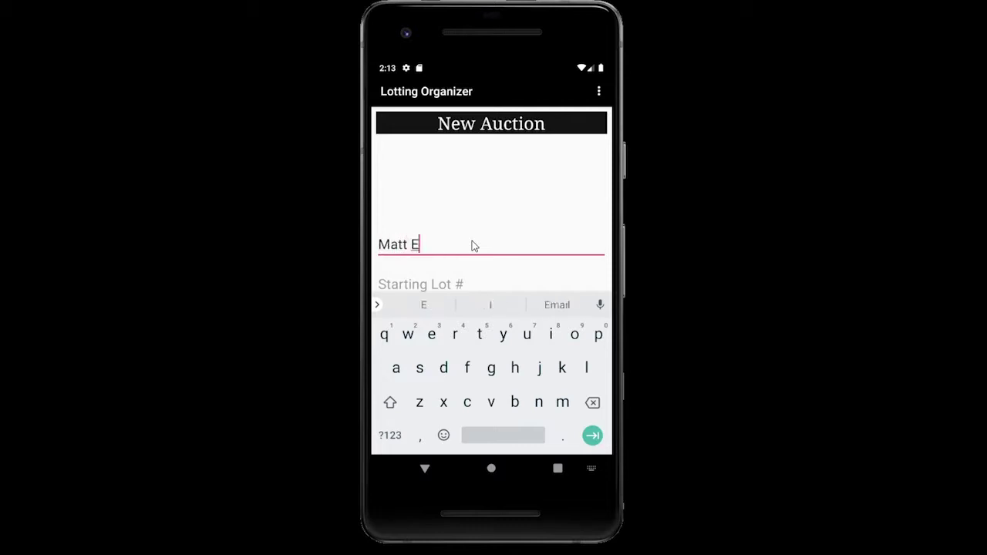
text(state)
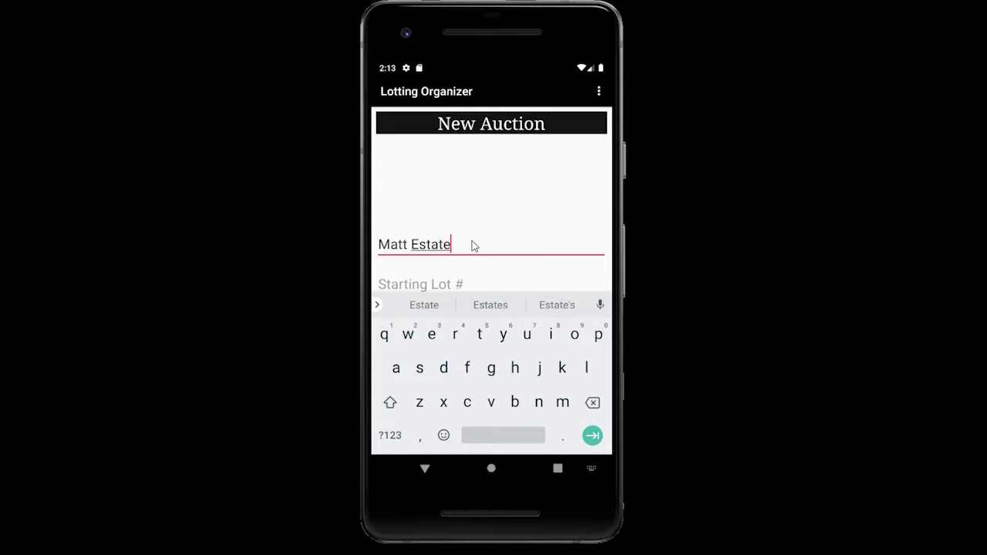
- Try to create the auction with the non-numeric starting lot number "jsagd"
click(432, 287)
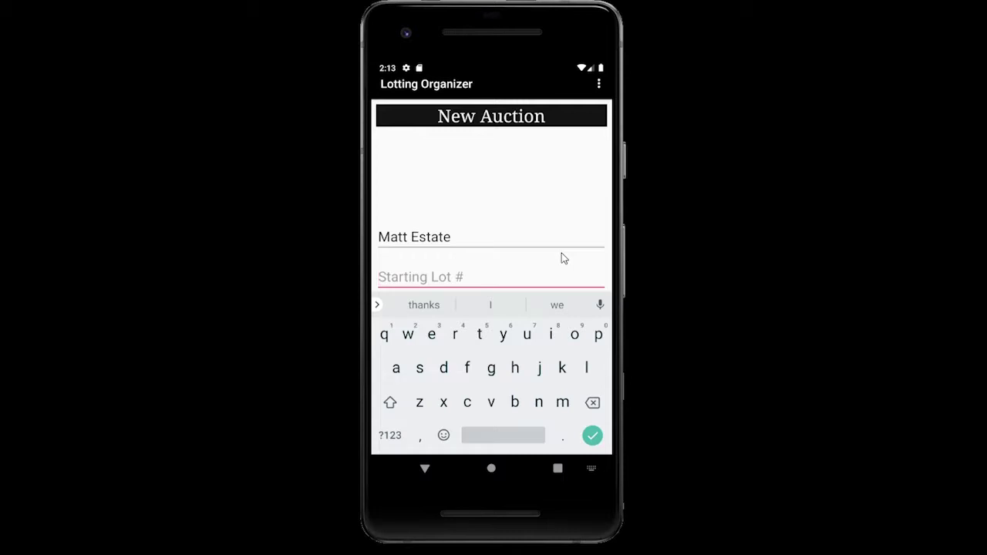
text(jsagd)
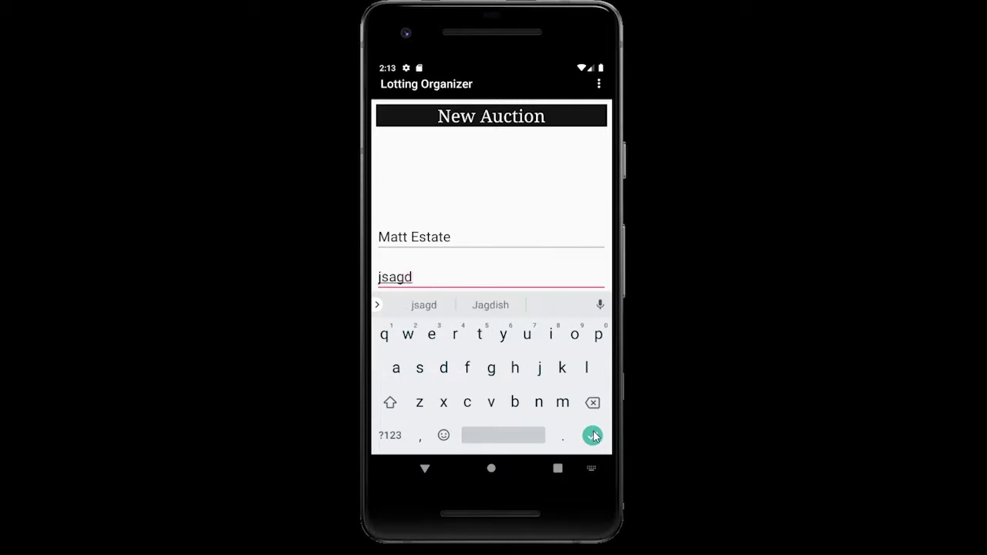
click(585, 431)
click(491, 347)
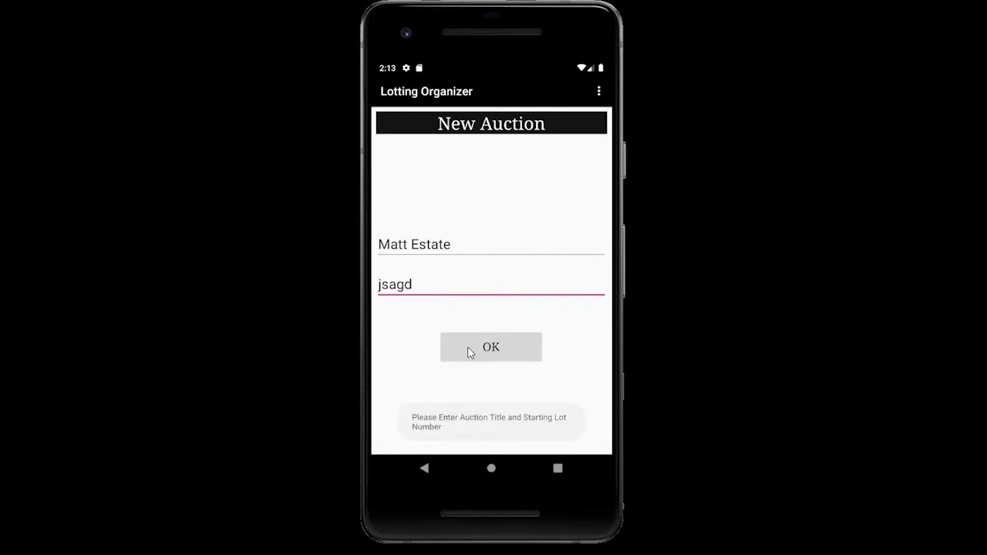
- Replace the starting lot number with 100 and submit the new auction
click(442, 291)
key(BackSpace)
key(BackSpace)
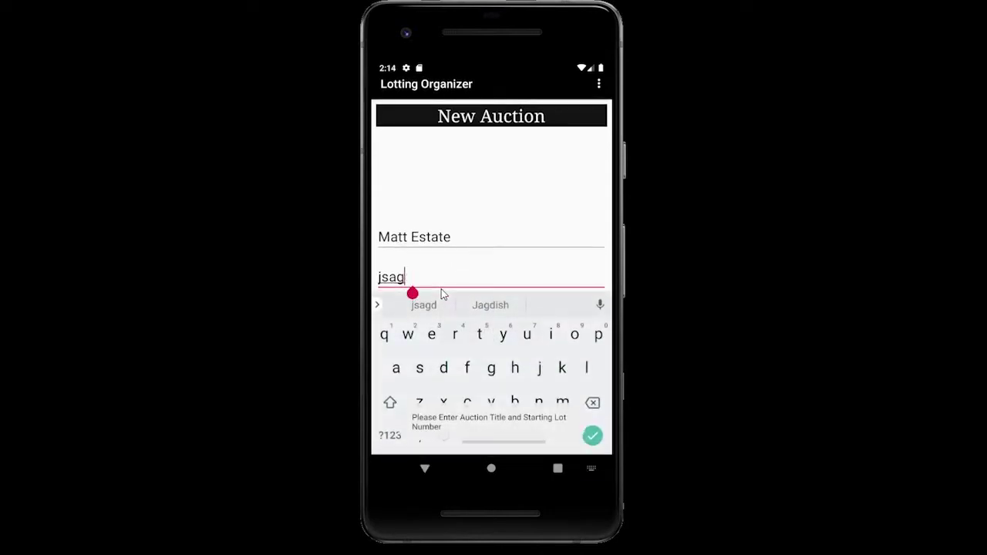
key(BackSpace)
key(BackSpace)
key(BackSpace)
text(100)
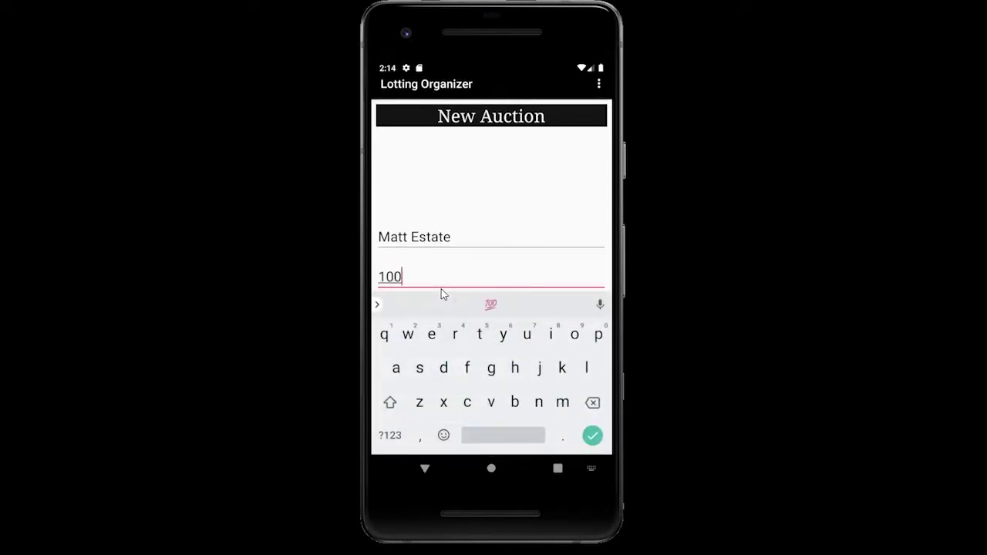
click(592, 437)
click(493, 348)
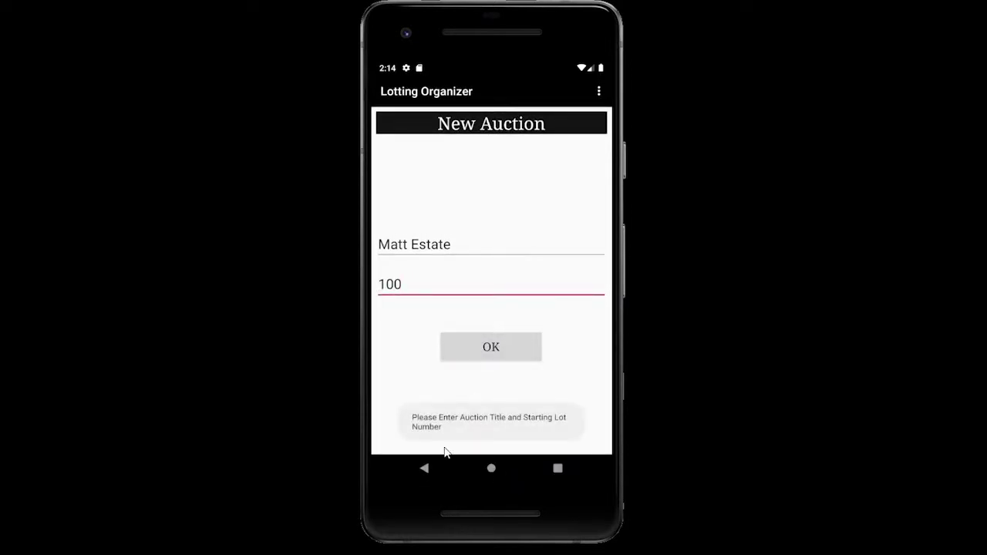
- Replace the starting lot number with 1000 and create the new auction
click(443, 293)
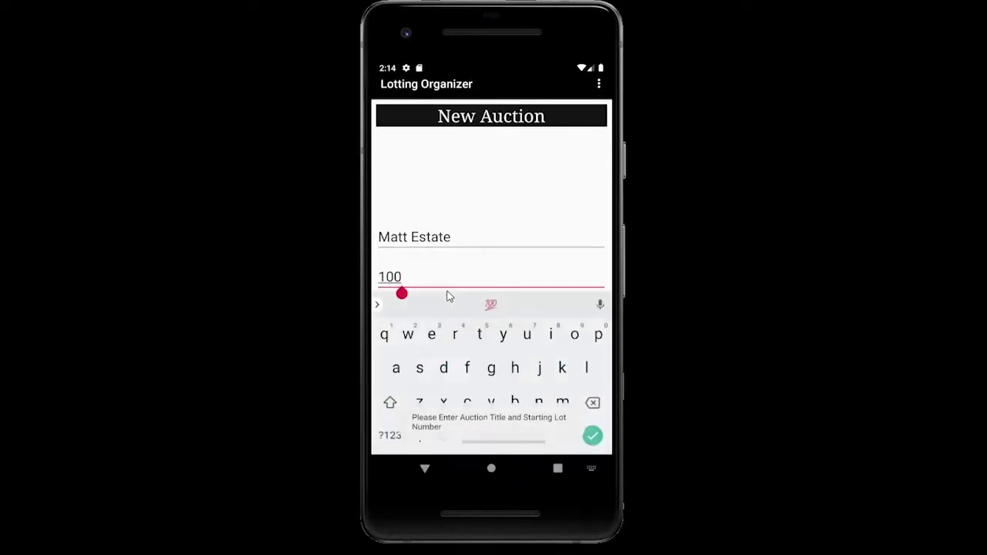
key(BackSpace)
key(BackSpace)
key(BackSpace)
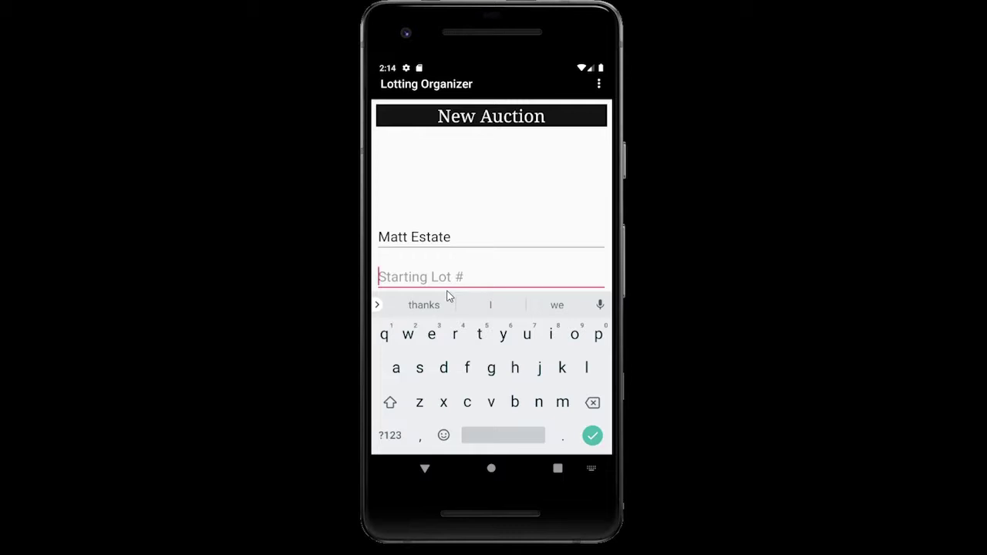
text(1)
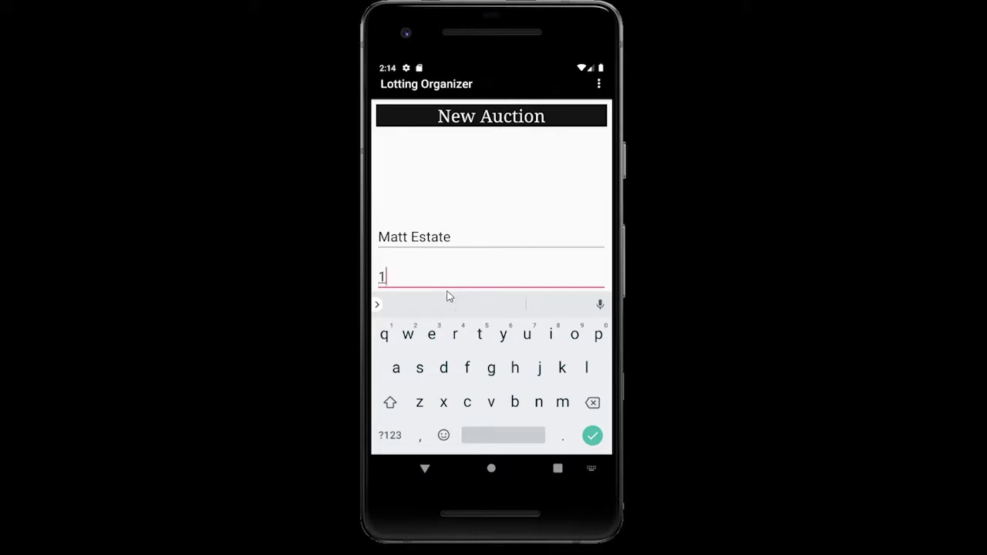
text(000)
click(593, 437)
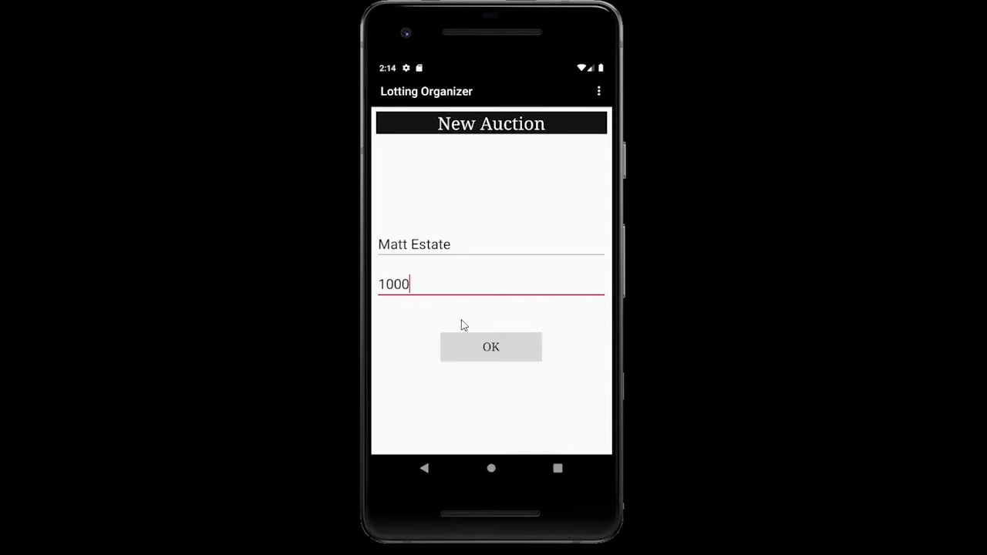
click(486, 351)
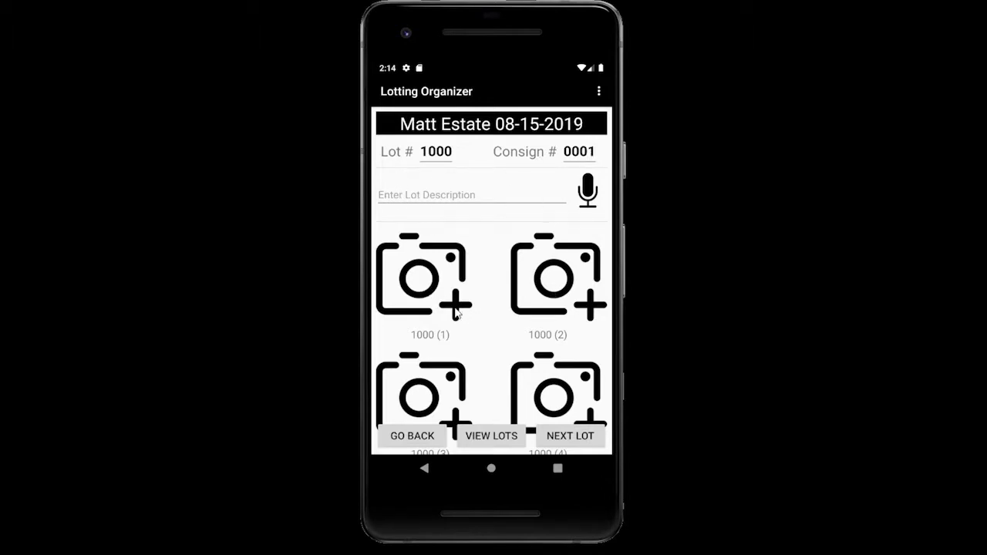
- Set the consign number of lot 1000 to 0030
scroll(509, 326, down, 1)
scroll(509, 327, down, 5)
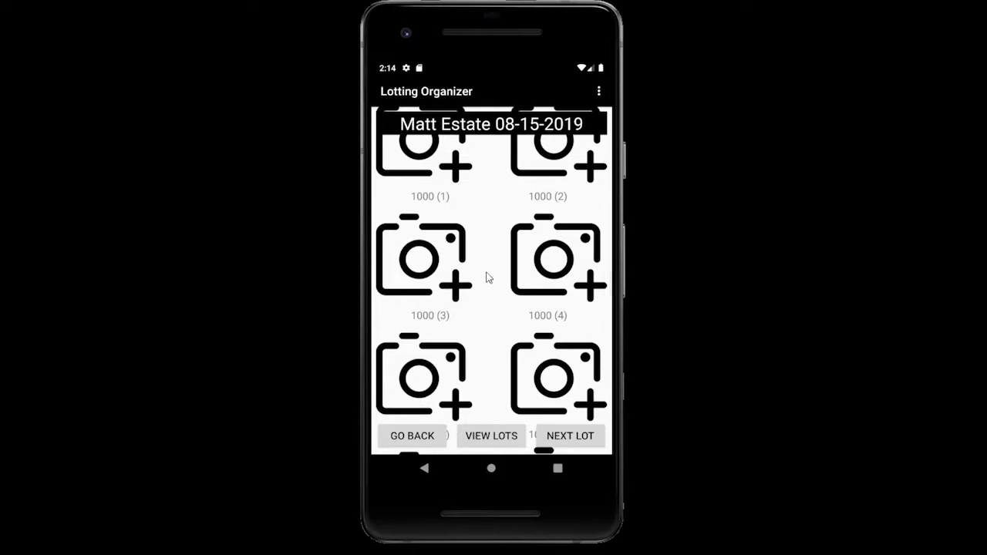
scroll(489, 286, up, 7)
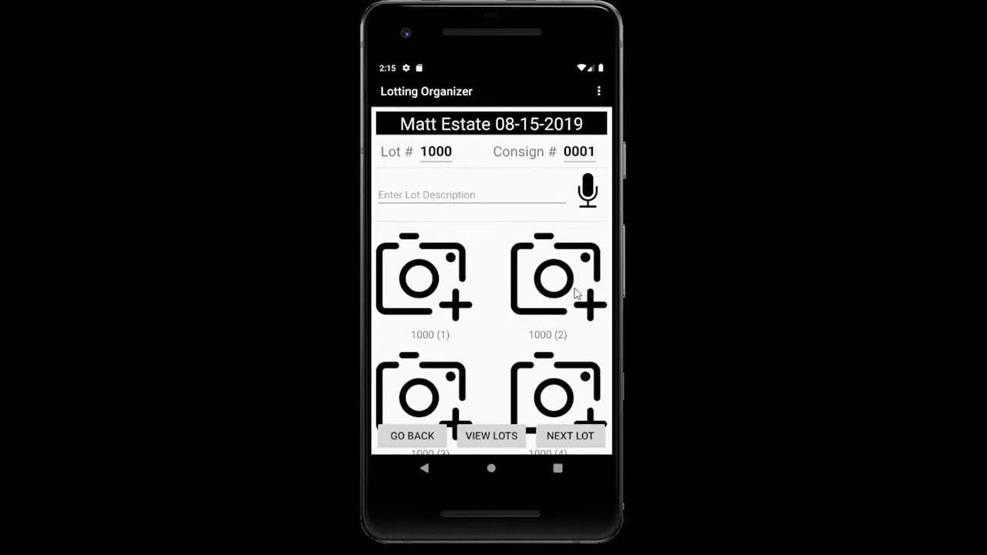
click(588, 157)
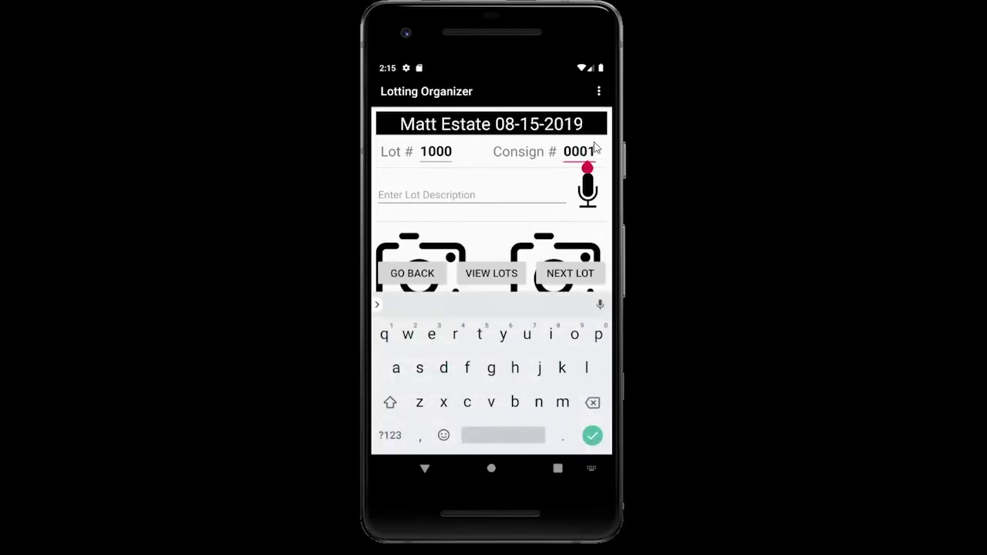
key(BackSpace)
key(BackSpace)
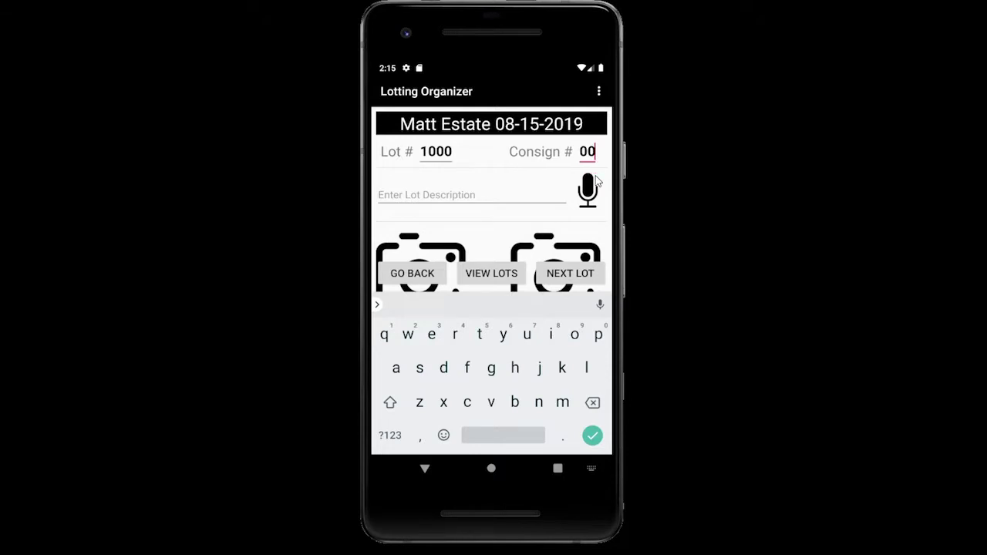
text(30)
click(514, 194)
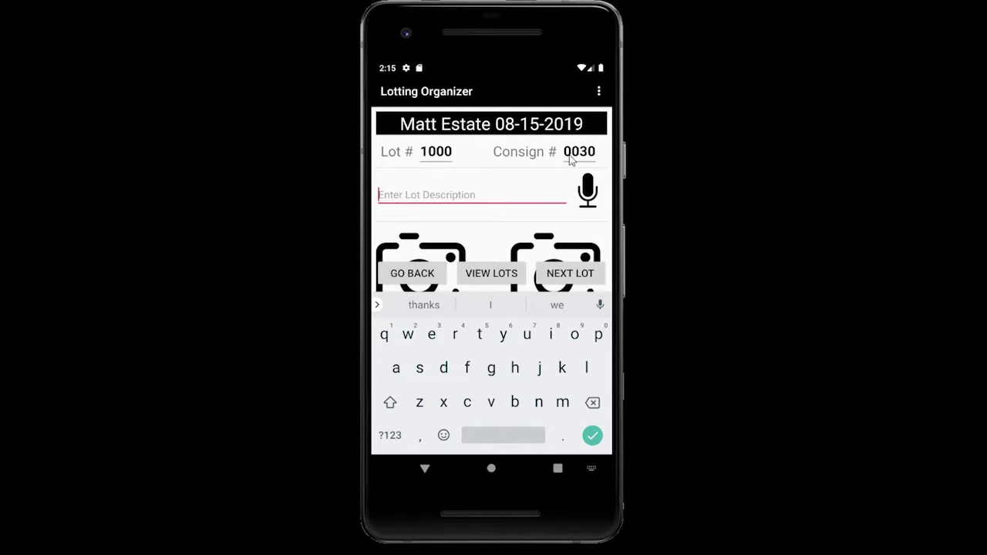
click(420, 468)
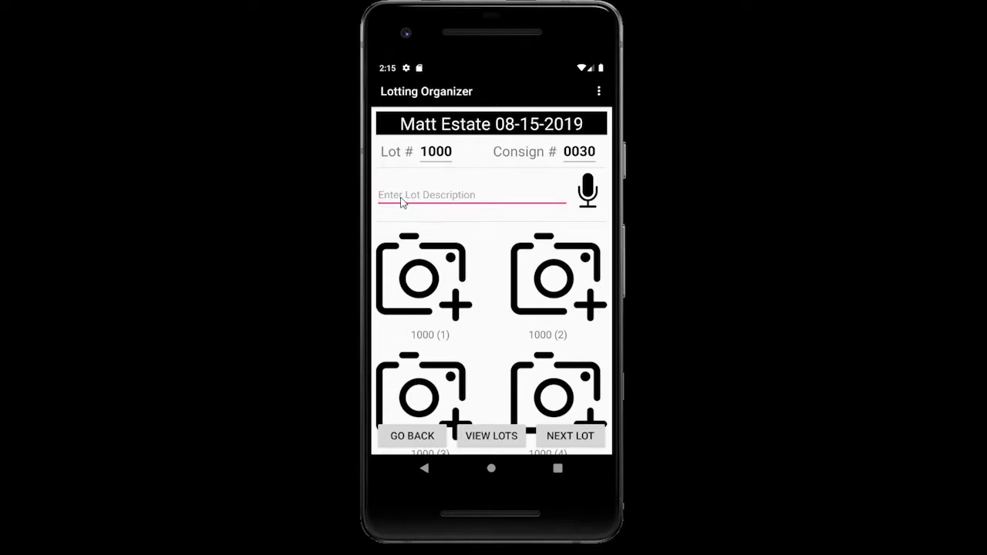
- Try to dictate the description of lot 1000 using voice input
click(456, 198)
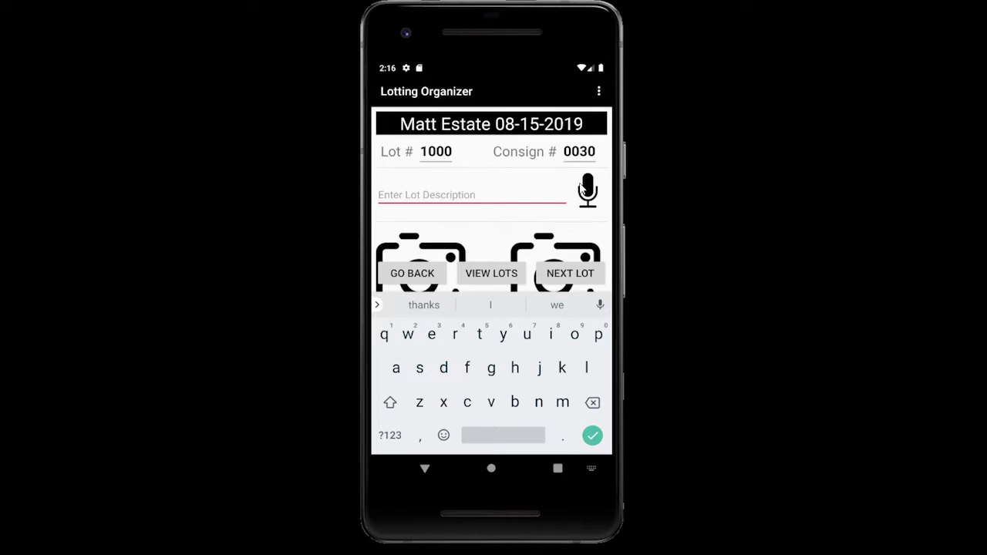
click(589, 193)
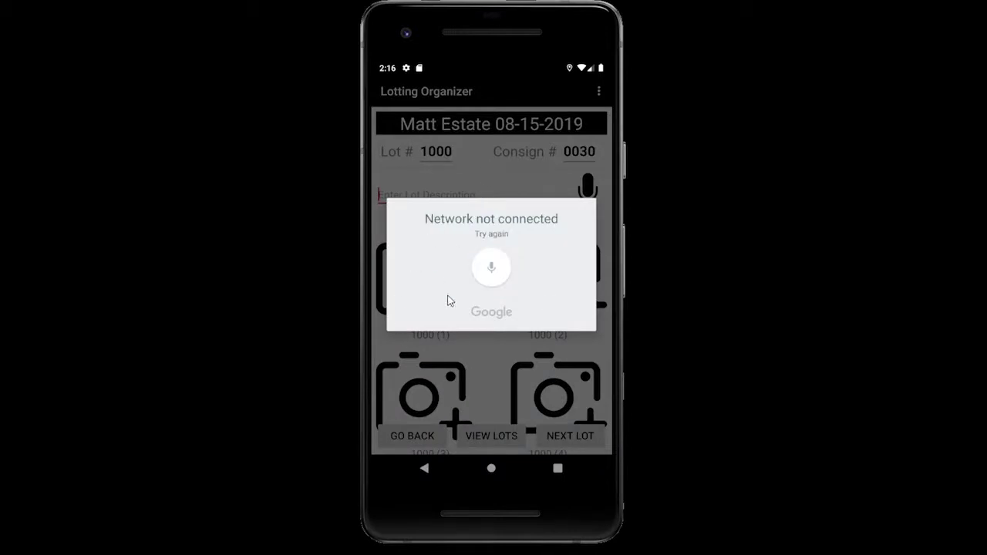
click(492, 269)
click(483, 385)
- Enter "Lot of computers" as the description of lot 1000
click(406, 198)
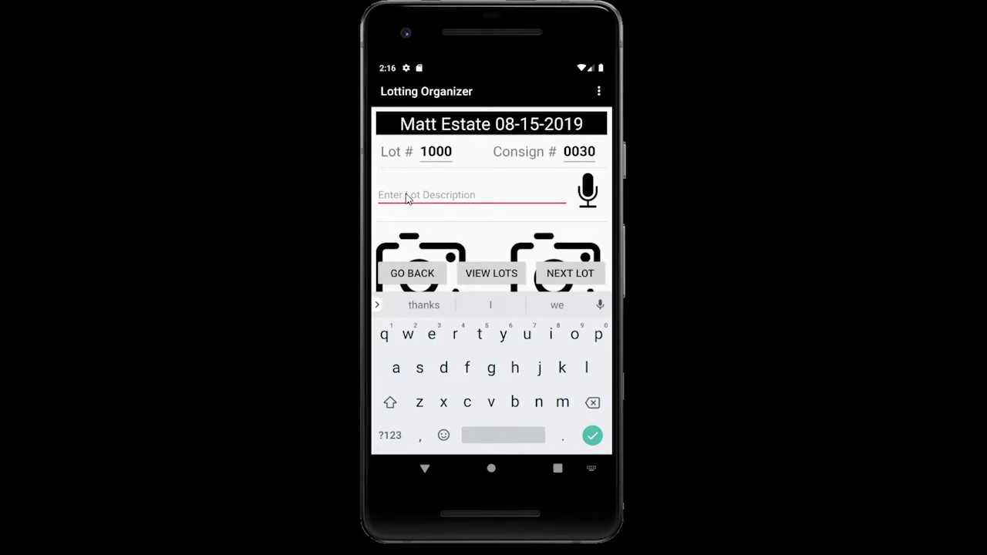
text(Lot )
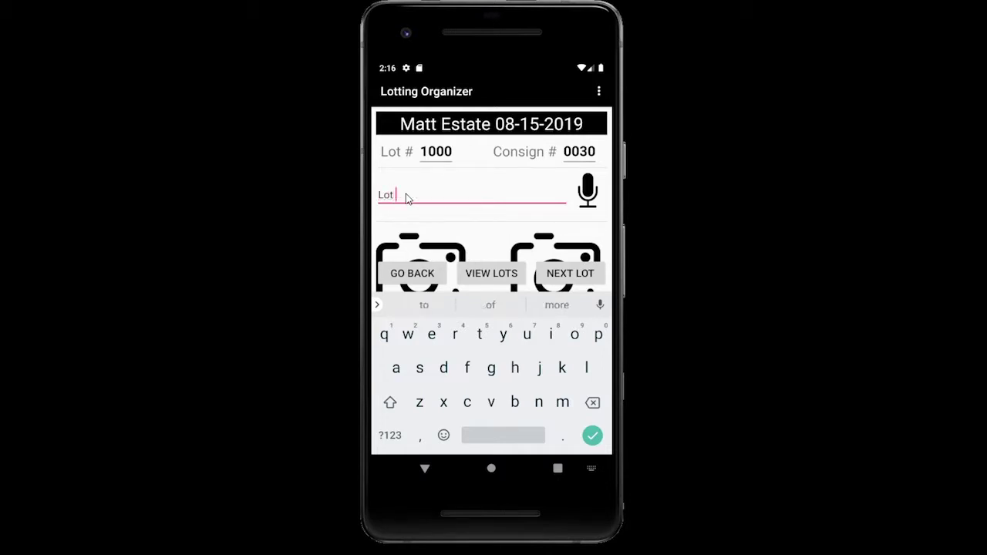
text(of compute)
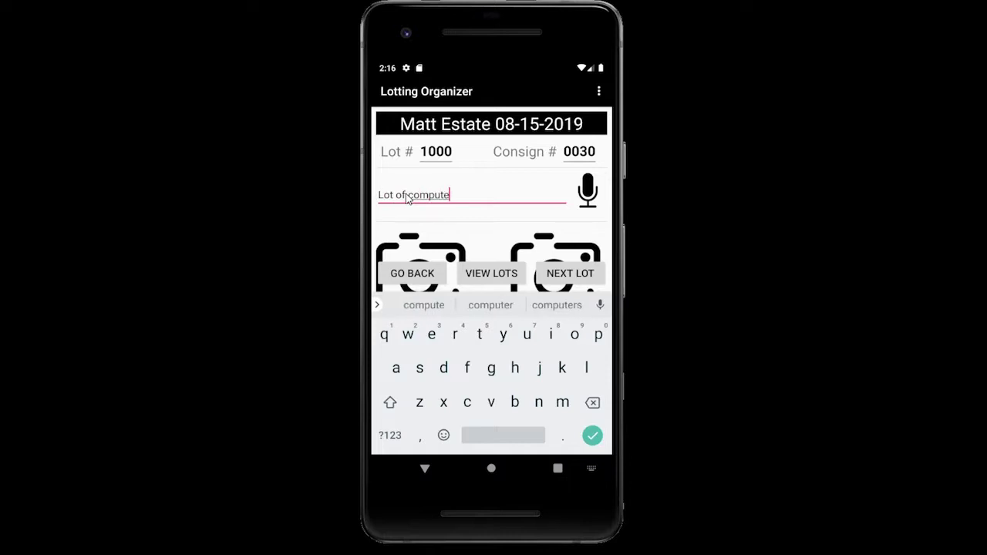
text(rs)
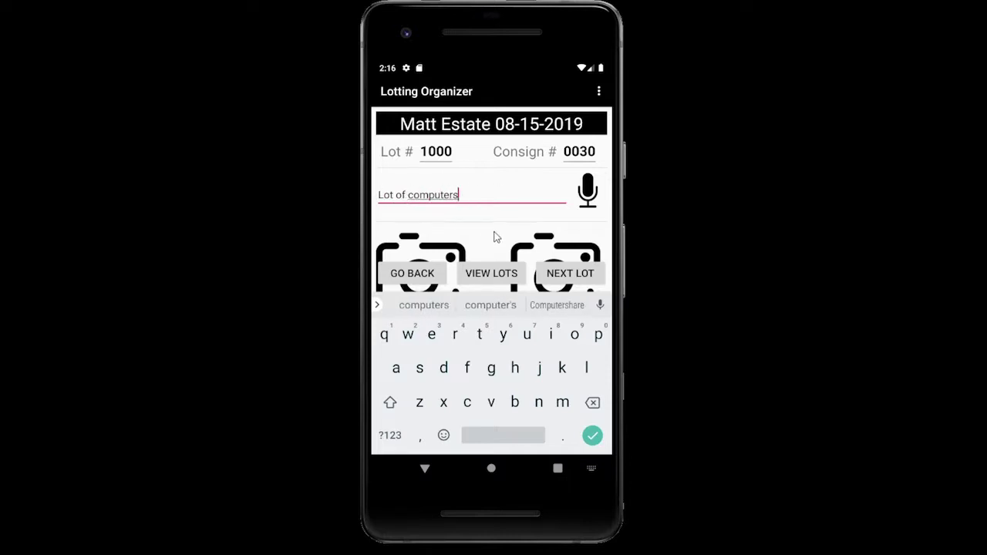
click(433, 469)
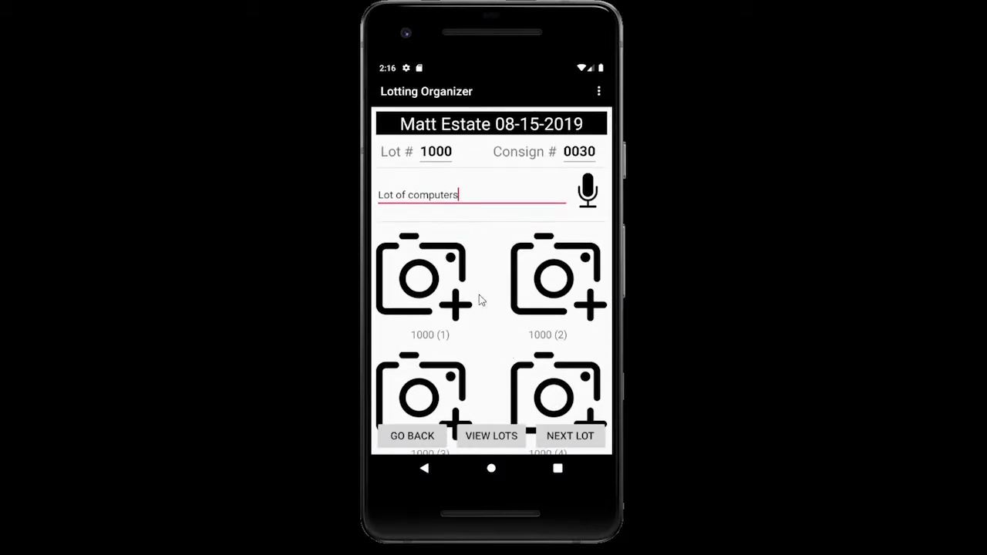
- Take a photo of the room with the television for photo slot 1000 (1) and accept it
scroll(467, 332, down, 5)
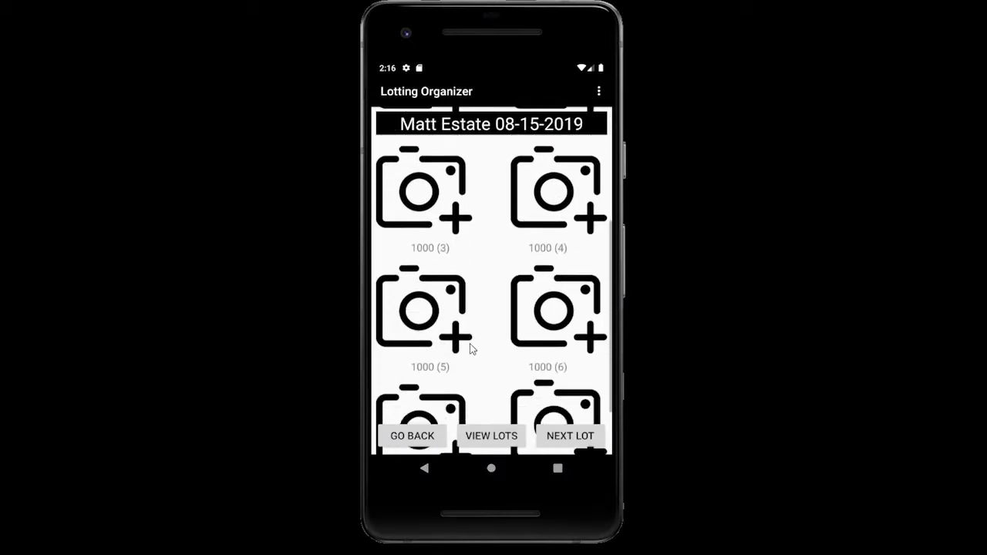
scroll(493, 375, up, 5)
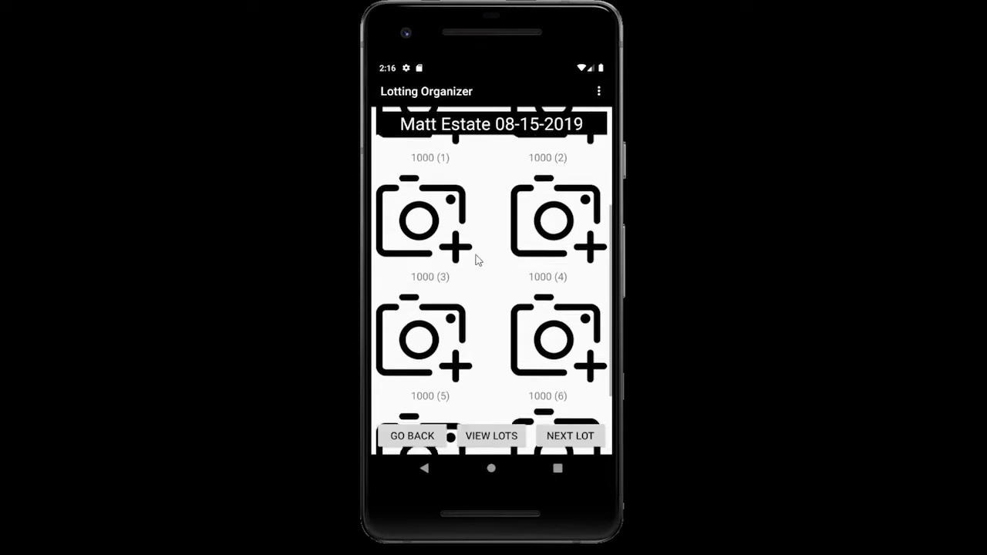
drag(478, 226, 488, 302)
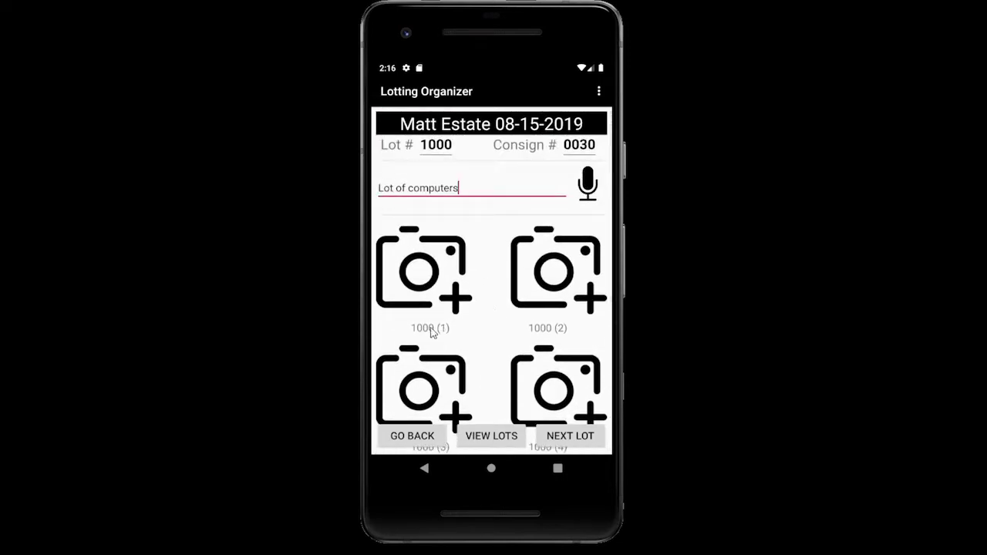
click(423, 278)
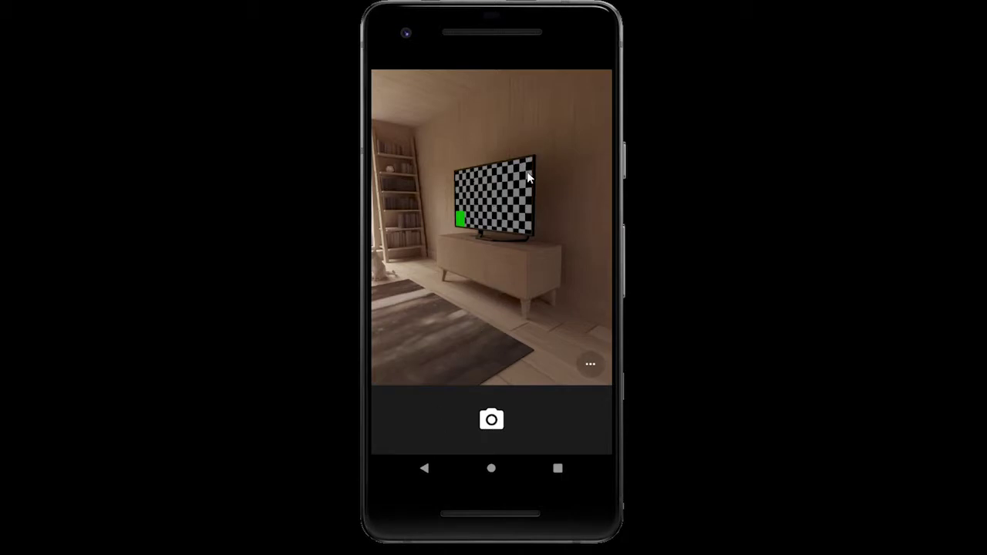
click(494, 398)
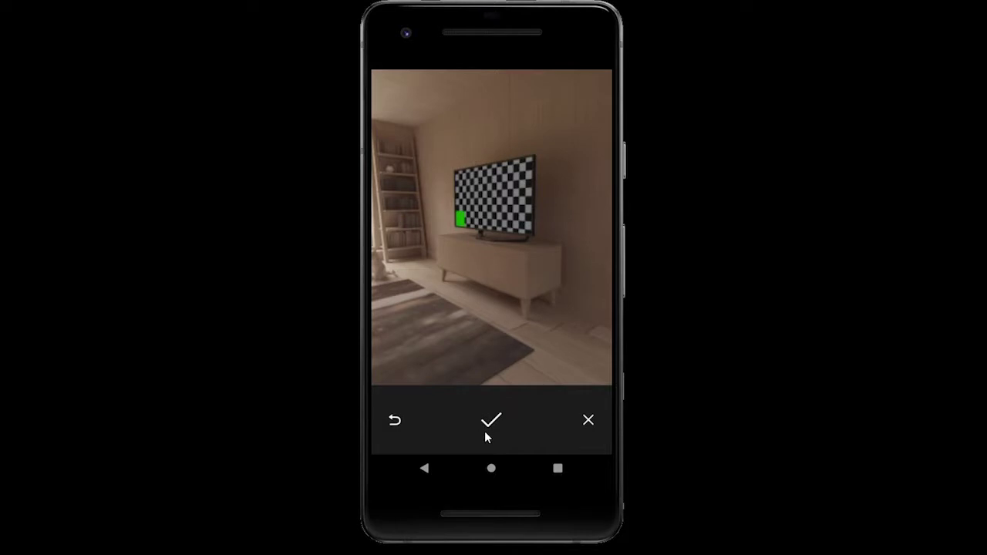
click(529, 436)
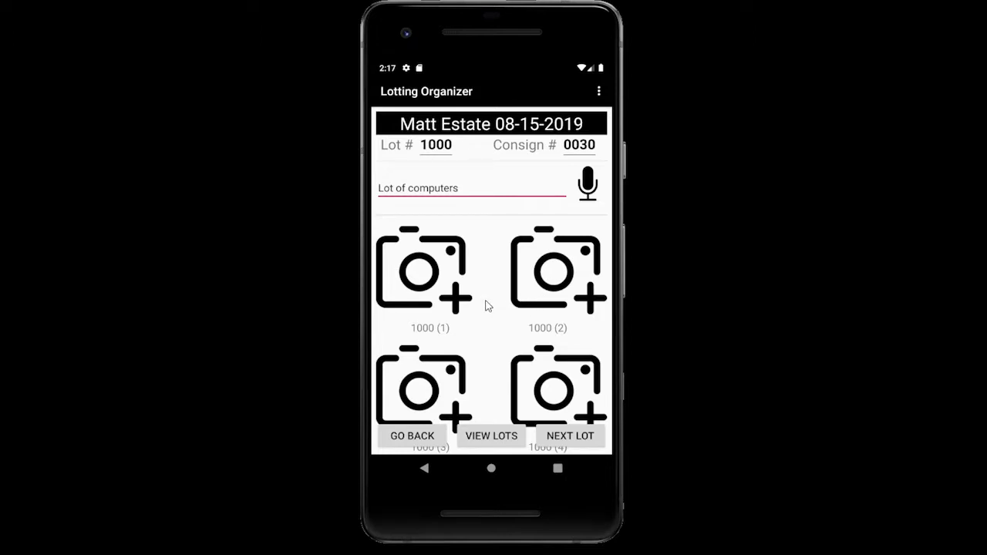
- View the photo stored in slot 1000 (1) at full size and delete it from the lot
click(430, 277)
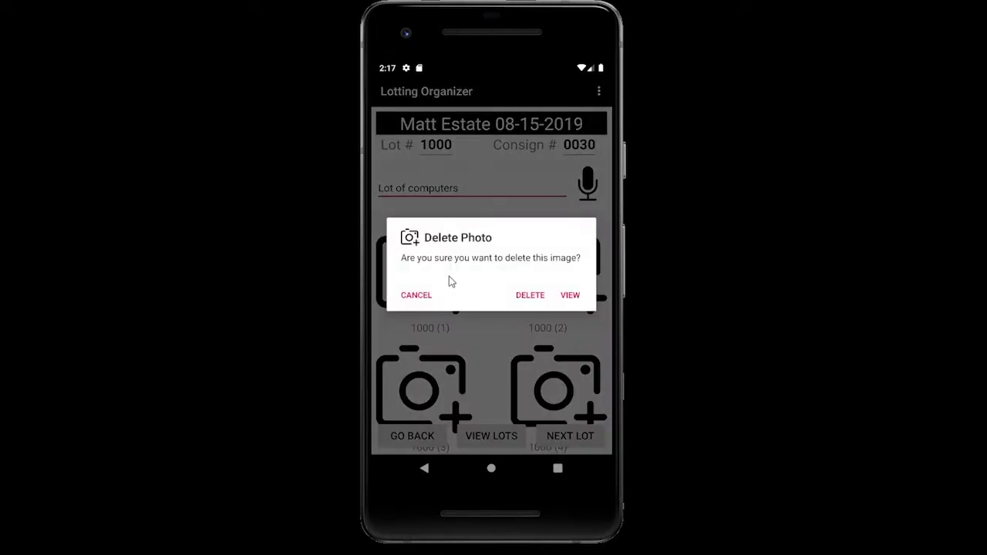
click(409, 298)
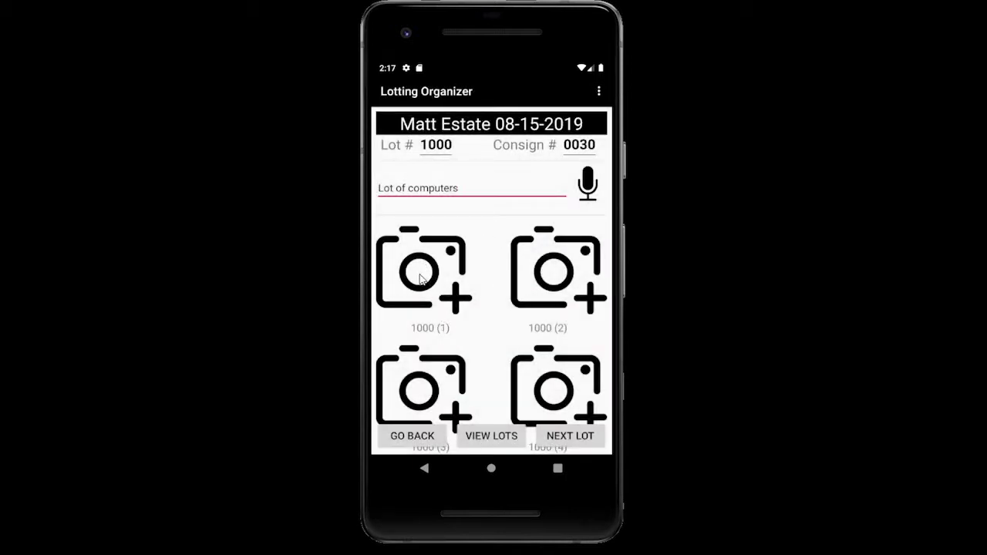
click(424, 281)
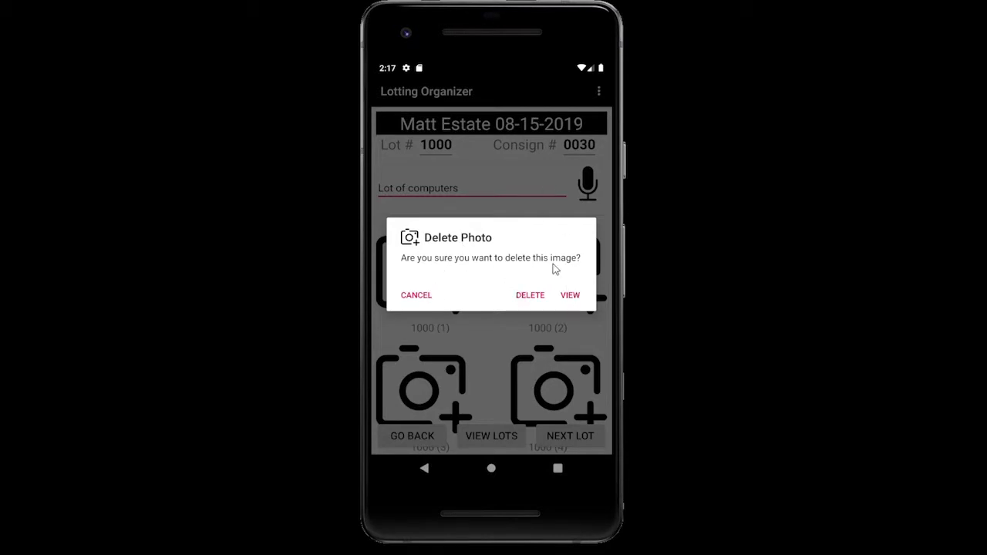
click(573, 297)
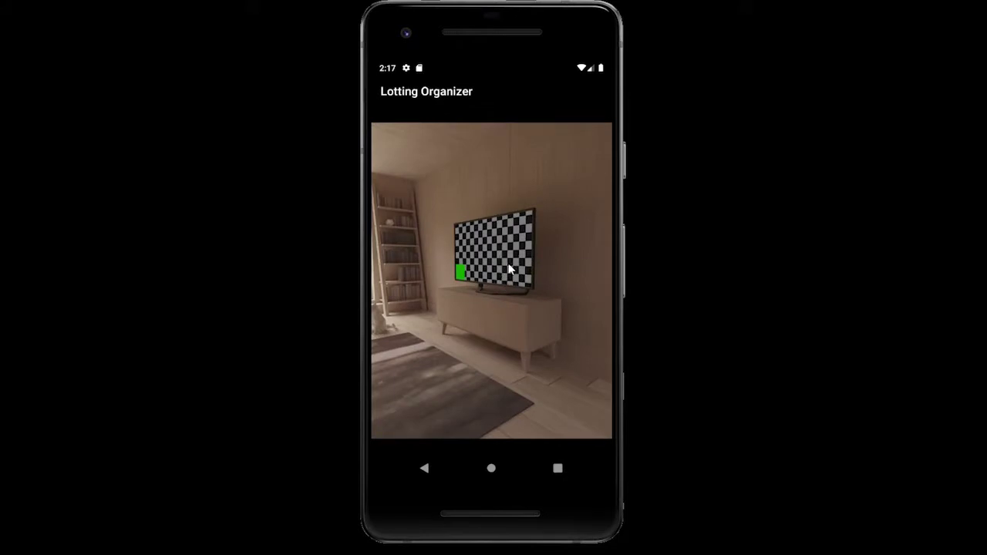
click(424, 467)
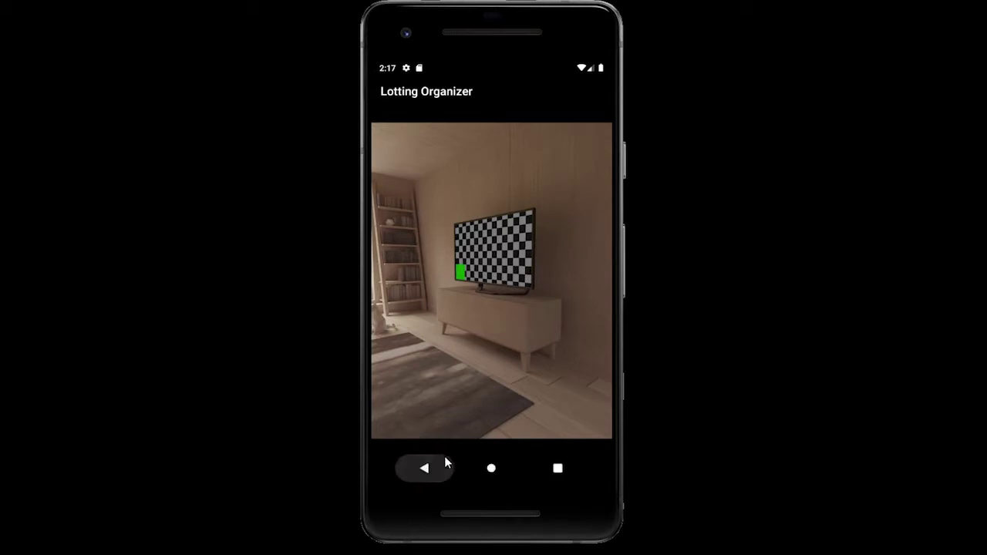
click(425, 278)
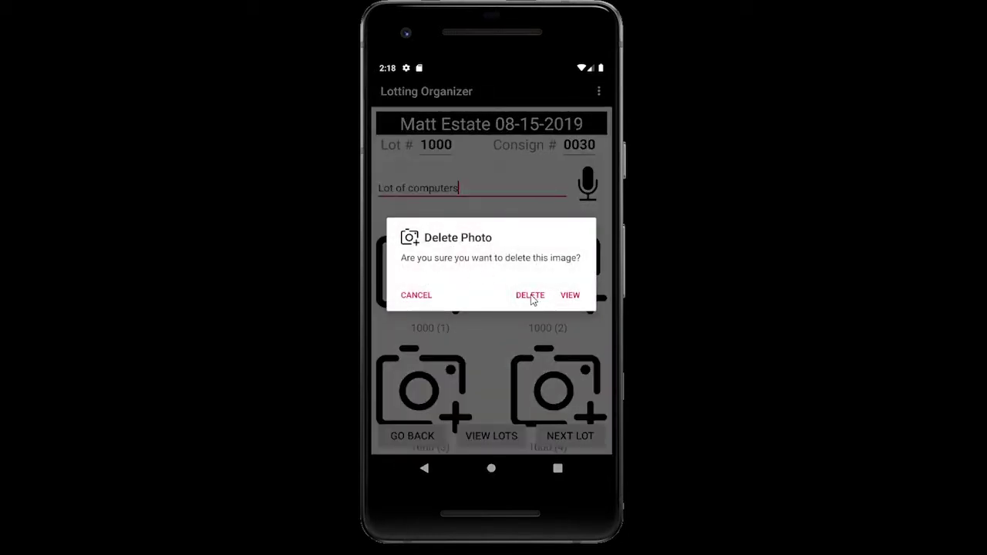
click(415, 299)
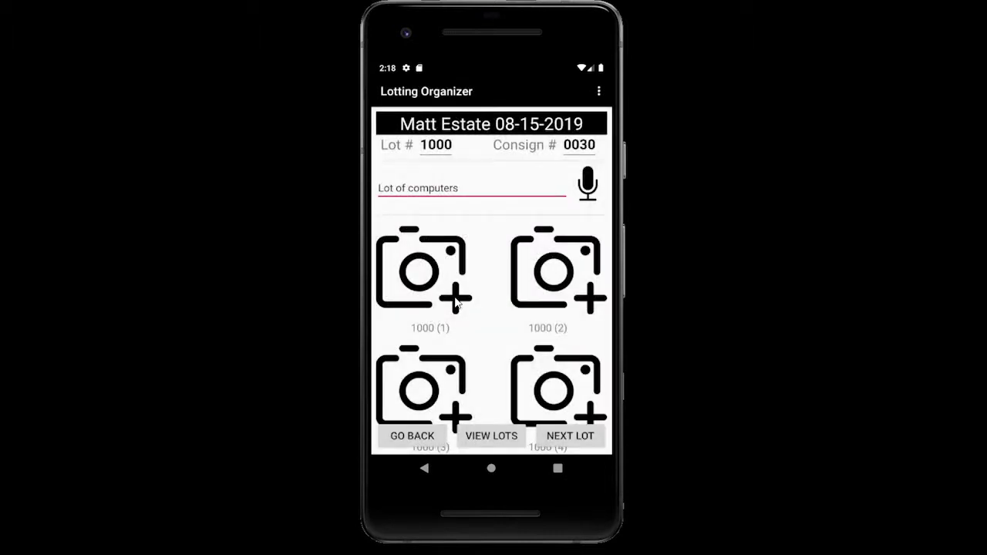
- Take a new photo of the wooden door and floor for slot 1000 (1) and accept it
click(428, 276)
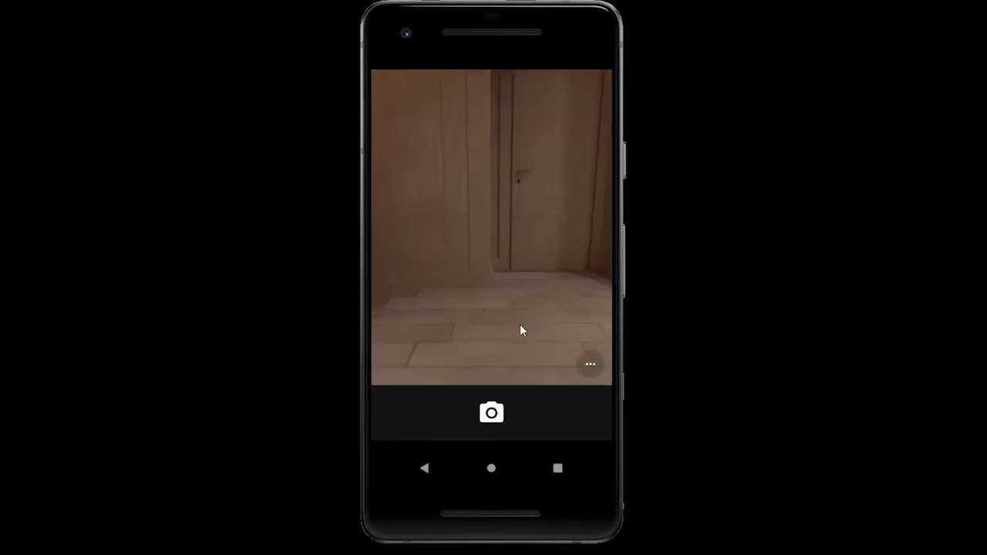
click(494, 417)
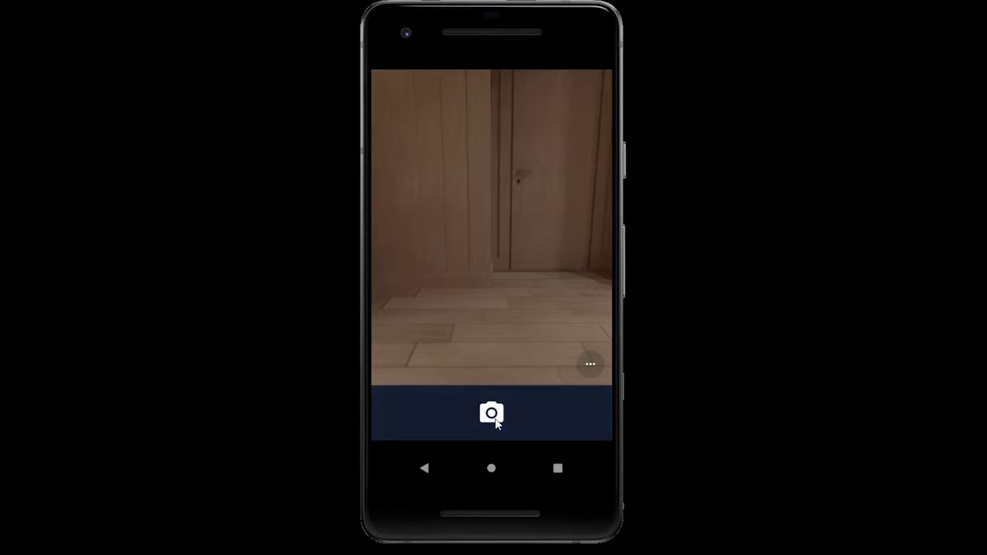
click(492, 421)
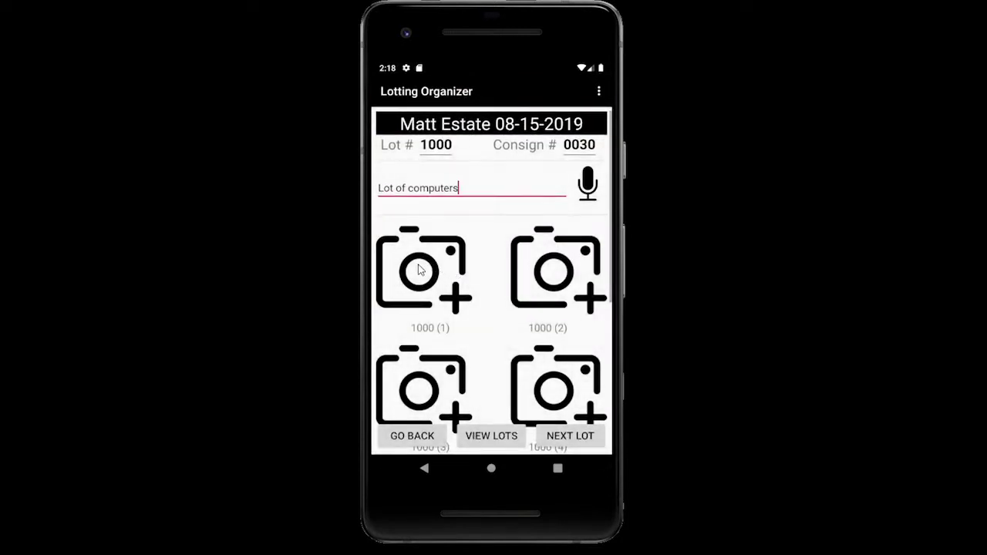
- View the photo stored in slot 1000 (1) at full size and return to the lot
click(420, 268)
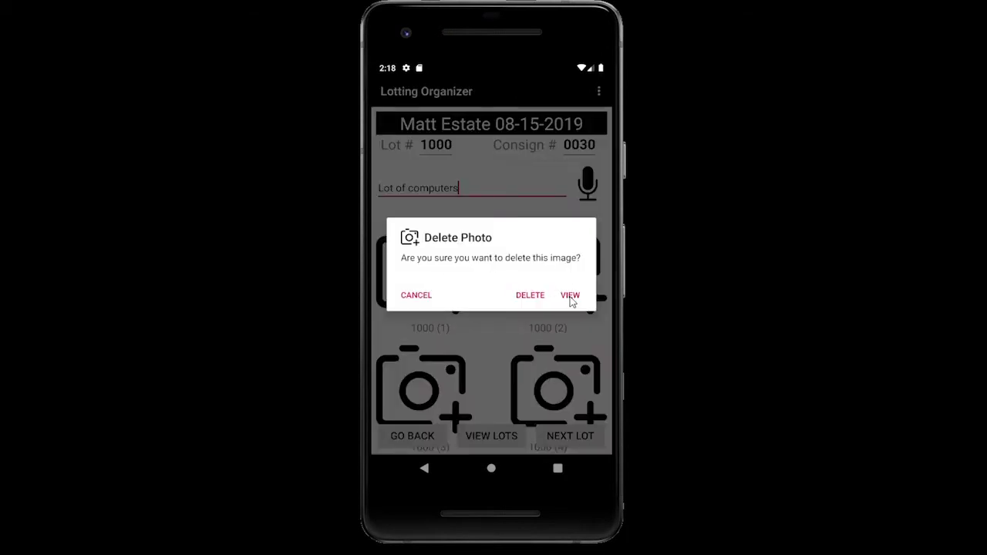
click(570, 295)
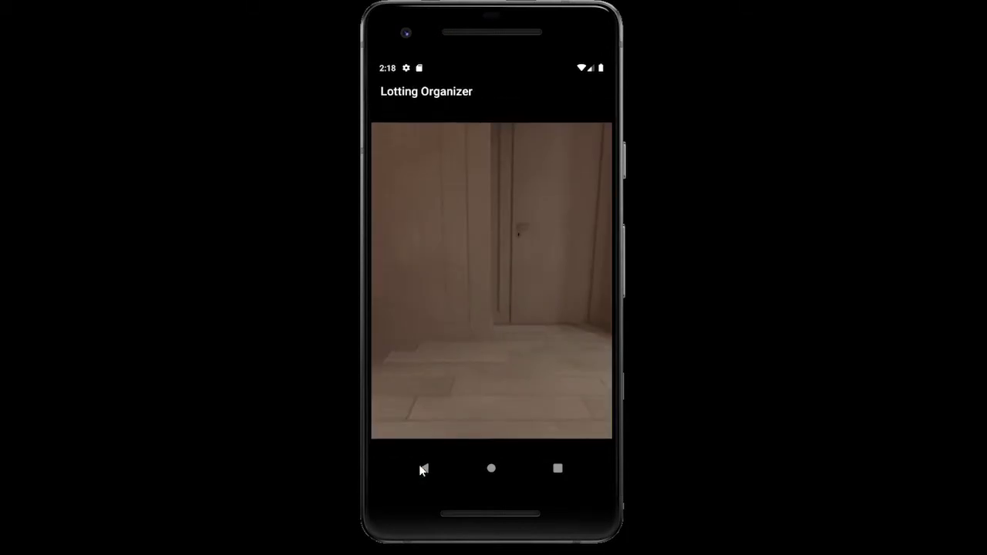
click(423, 469)
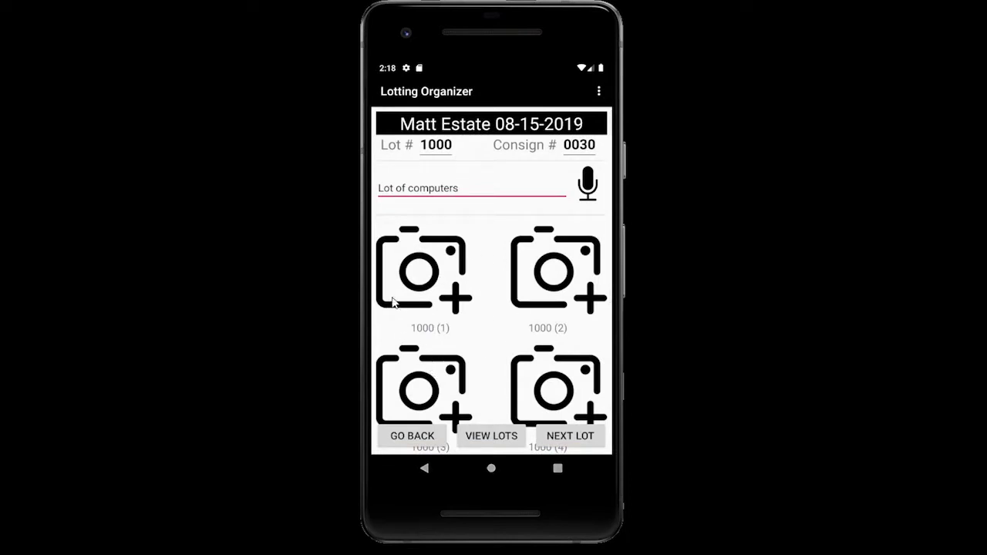
- Advance to lot 1001 and enter "Lot of laptops" as its description
drag(487, 329, 507, 353)
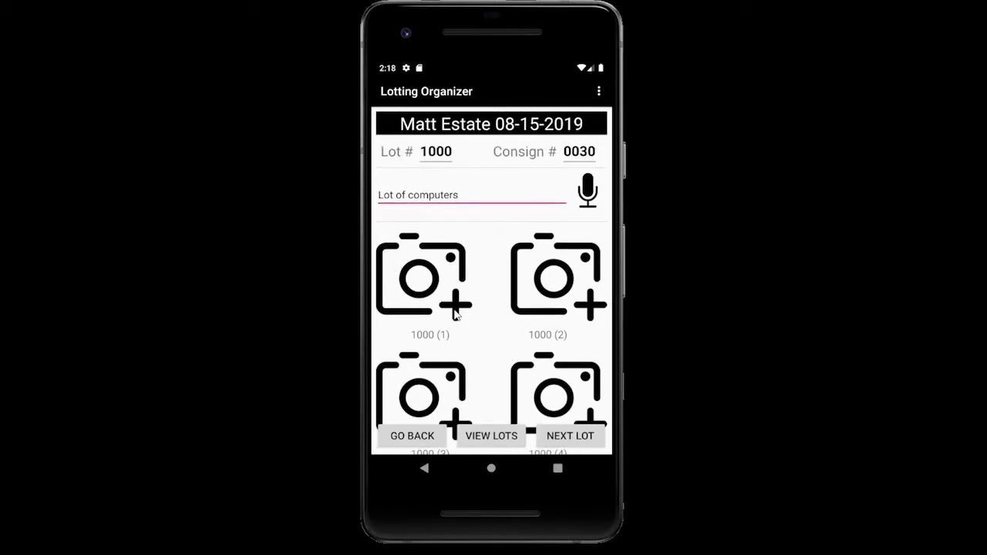
click(560, 438)
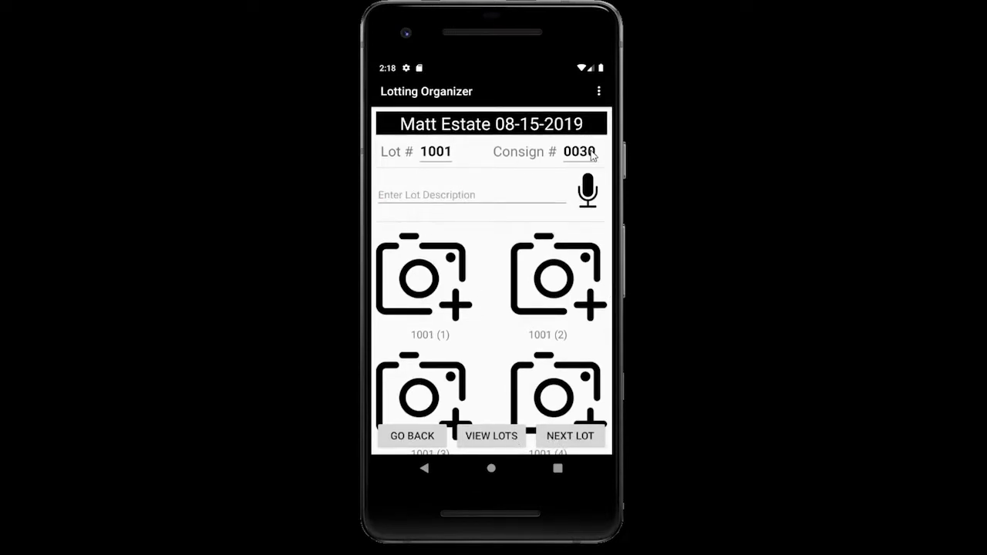
click(427, 196)
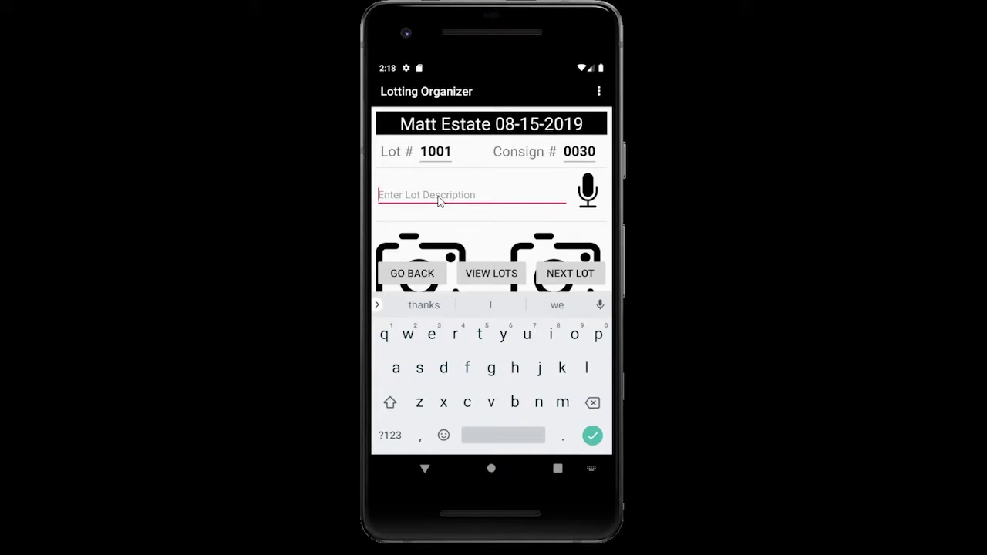
text(Lot of )
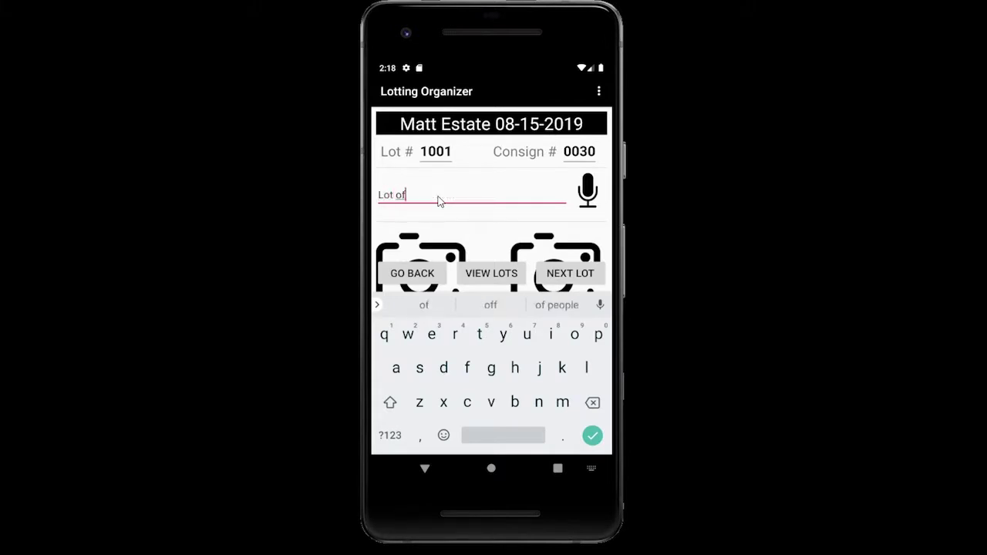
text(laptops)
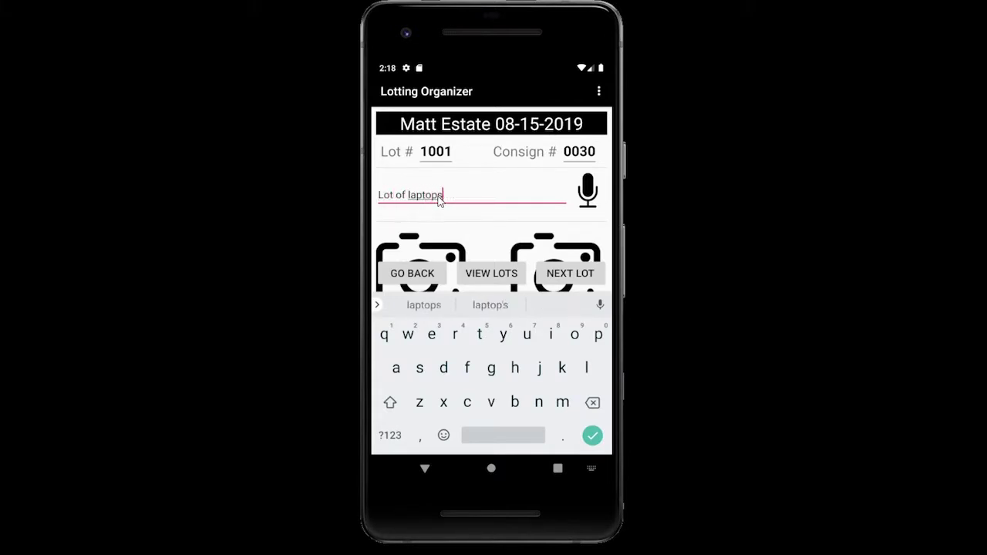
- Take a photo of the room with the large window and bookshelves for photo slot 1001 (1)
scroll(463, 208, down, 1)
click(424, 239)
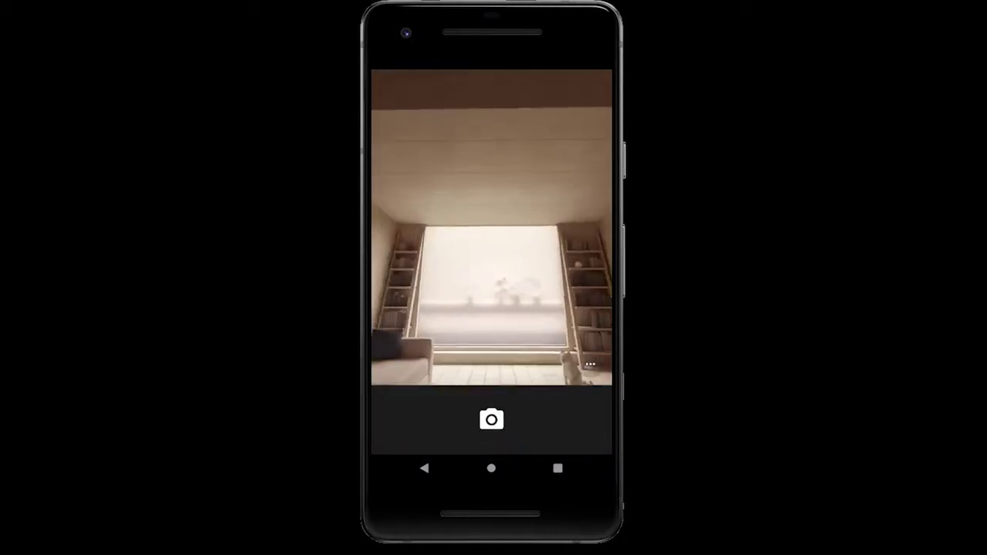
click(503, 419)
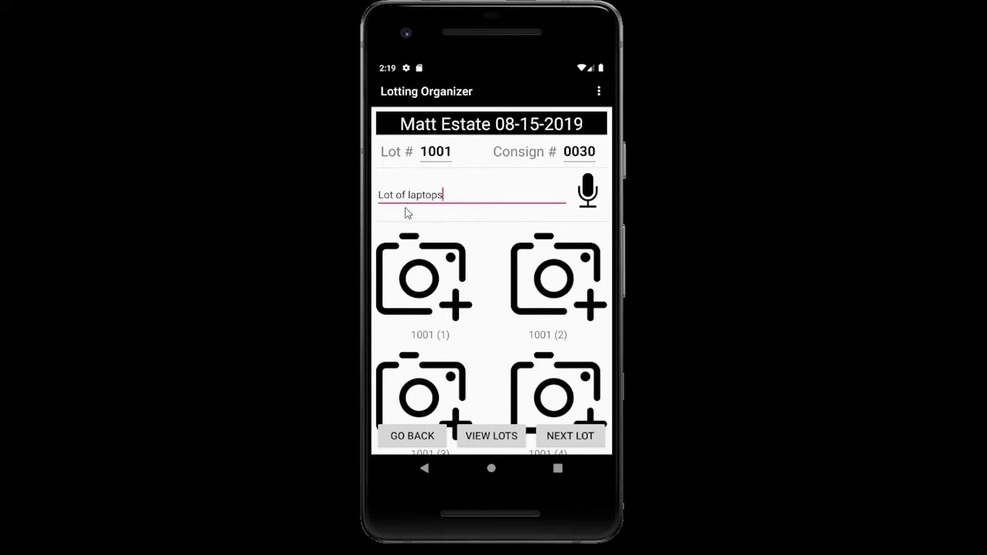
- Duplicate the laptops lot 1001 to make 5 total identical lots
click(571, 438)
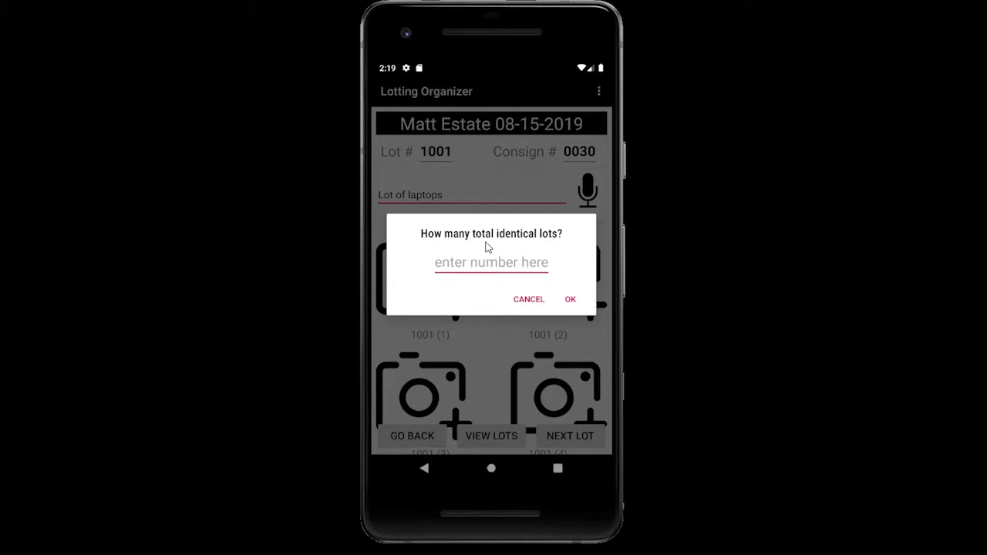
text(5)
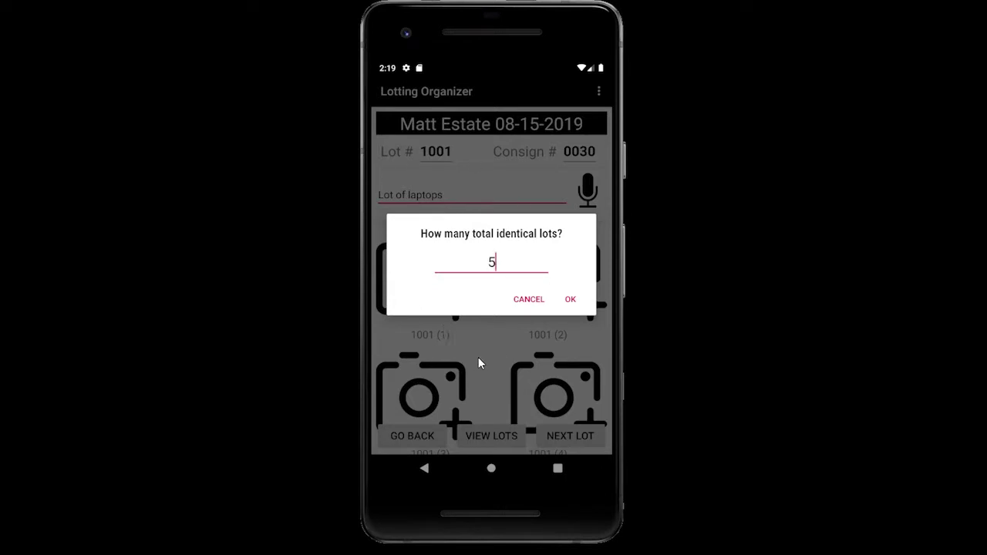
click(571, 299)
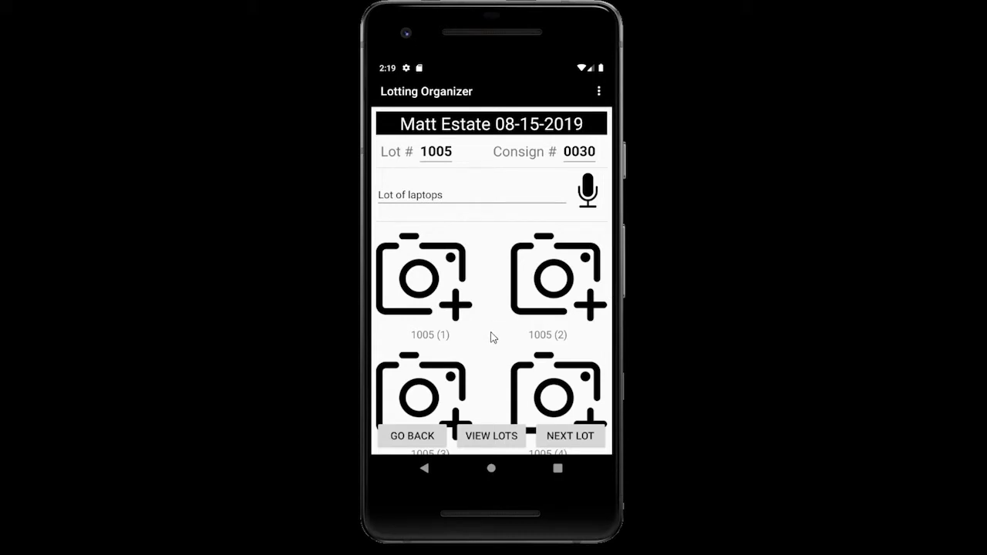
- Leave lot 1005 for the auction's lot list, saving the changes to the current lot
click(489, 441)
click(498, 438)
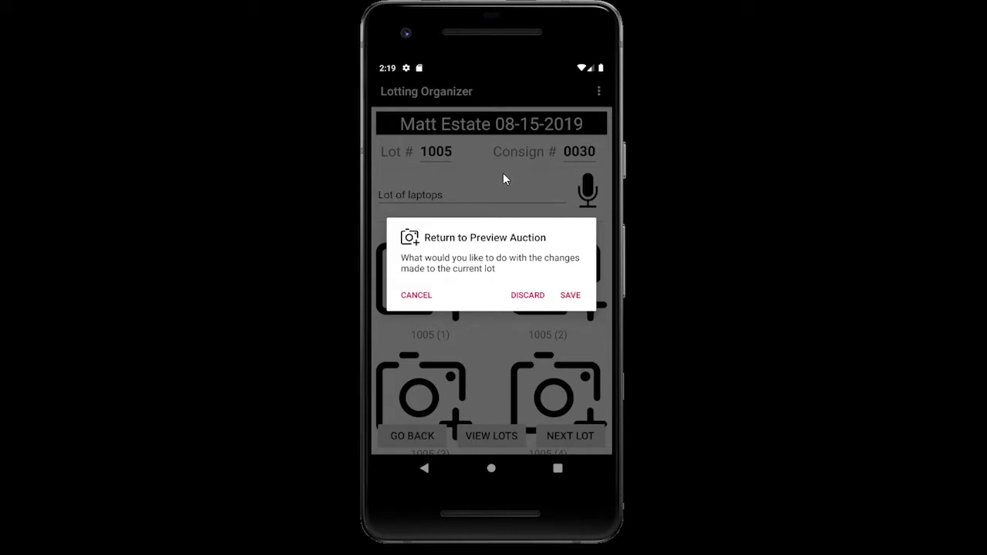
click(570, 298)
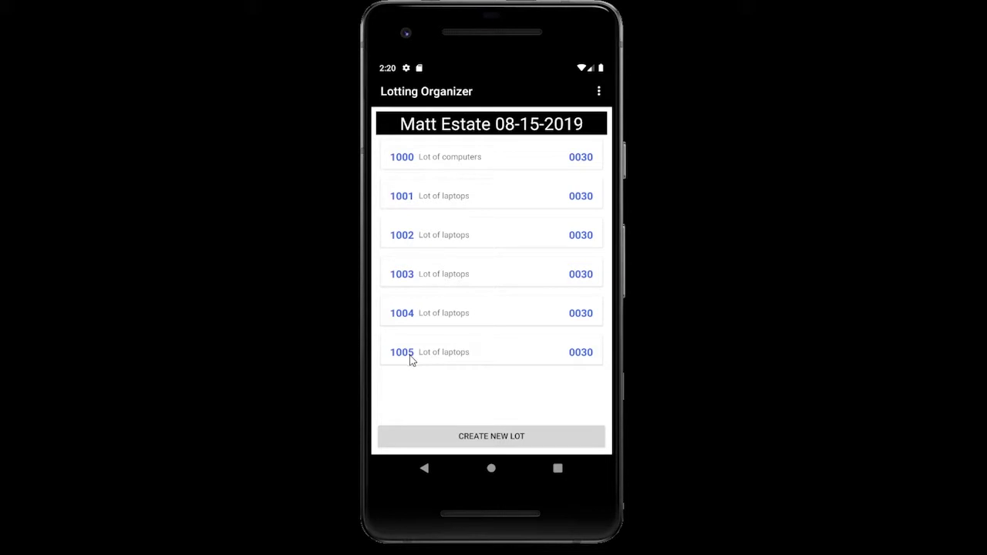
- Create a new lot 1006 and enter "Lot of boxes" as its description
click(481, 437)
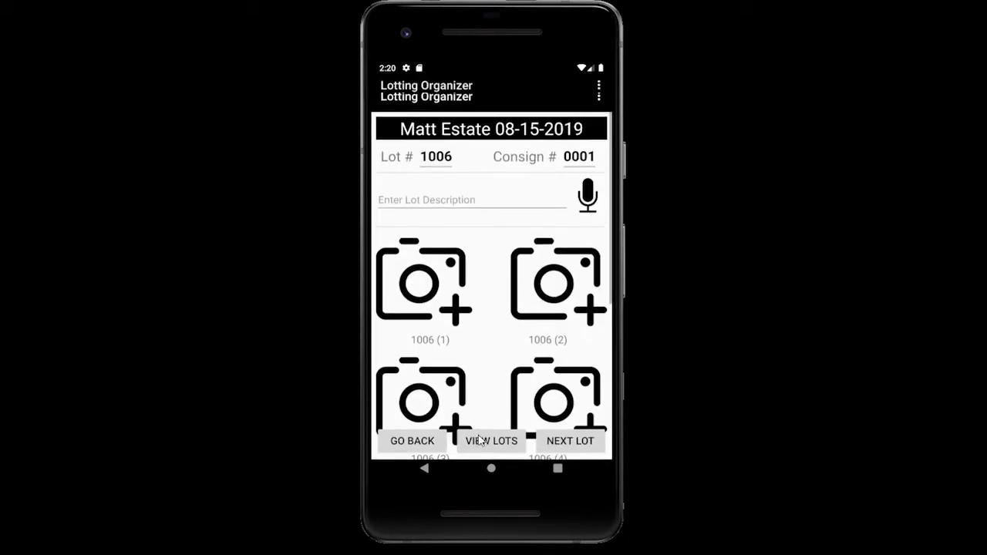
click(429, 199)
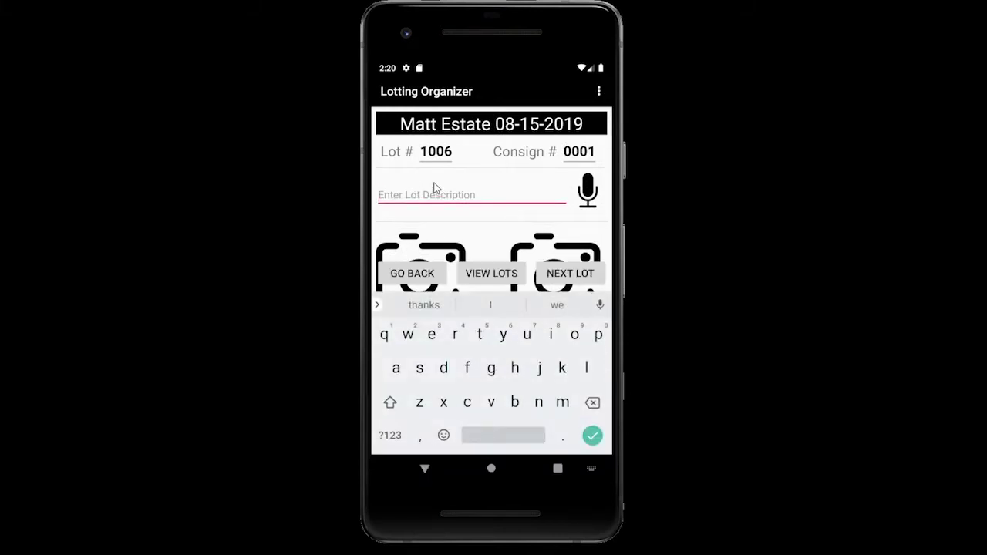
text(Lot )
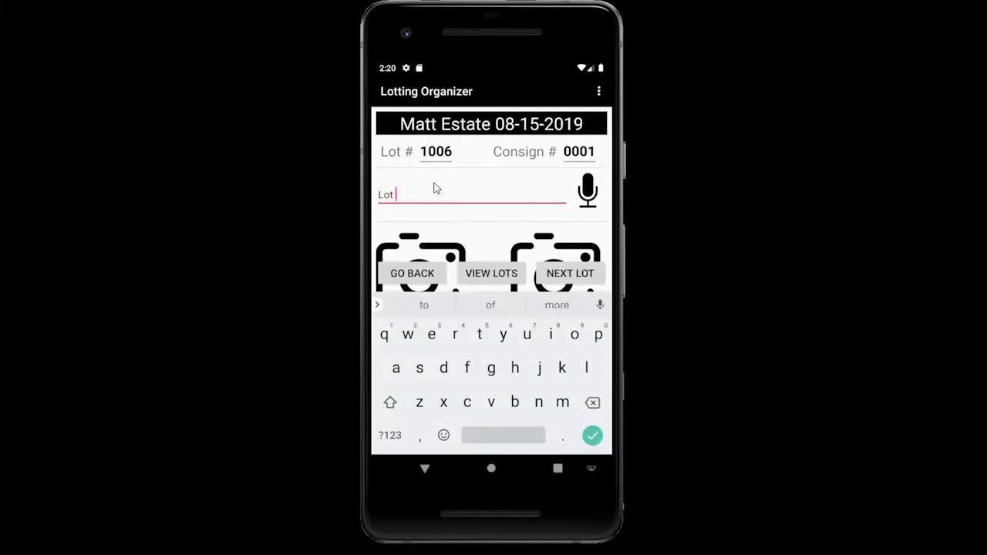
text(of boxe)
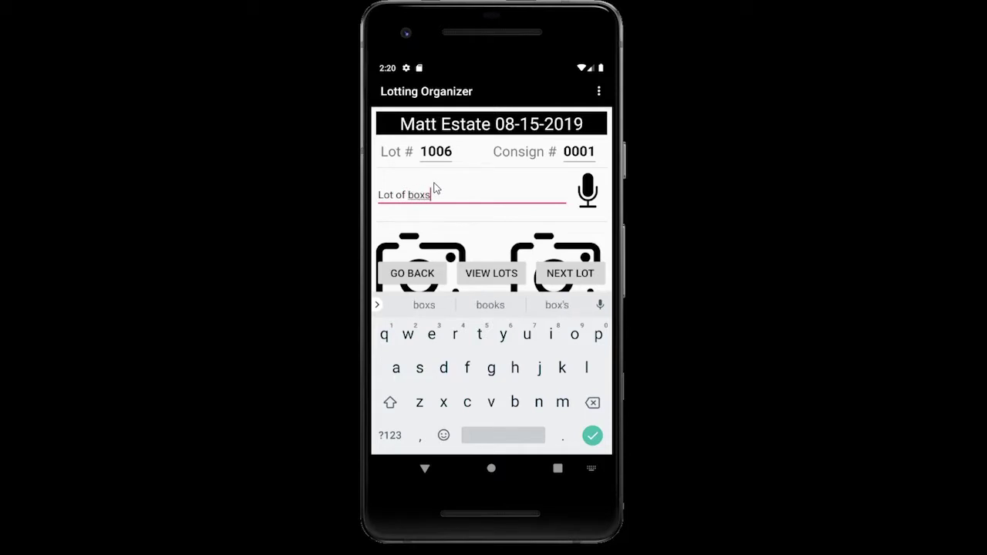
text(s)
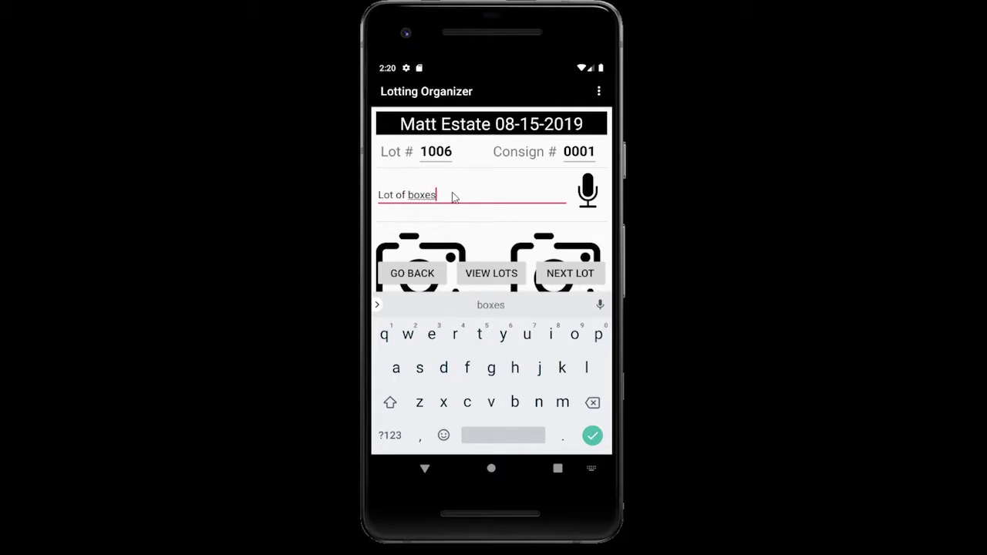
- Set the consign number of lot 1006 to 0020 and dismiss the on-screen keyboard
click(590, 156)
key(BackSpace)
key(BackSpace)
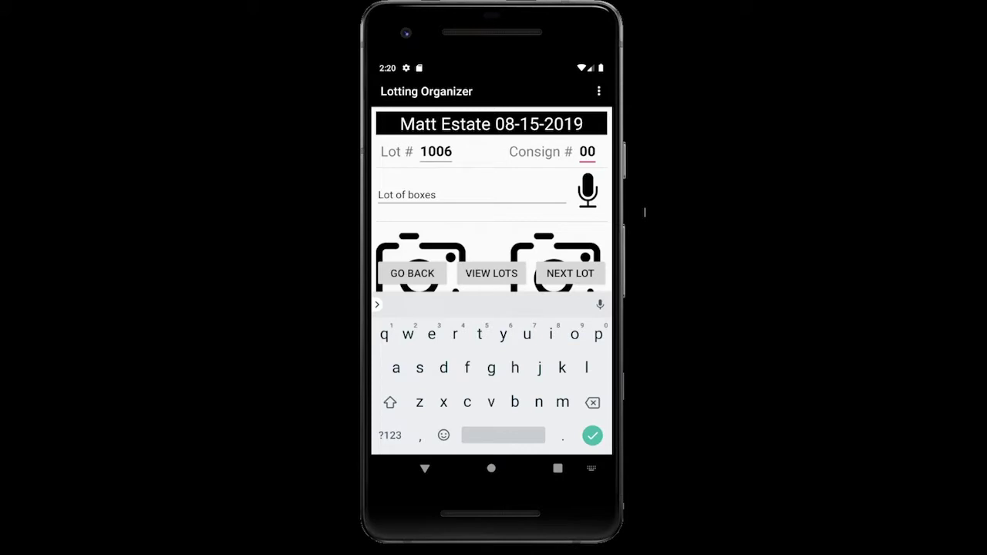
text(20)
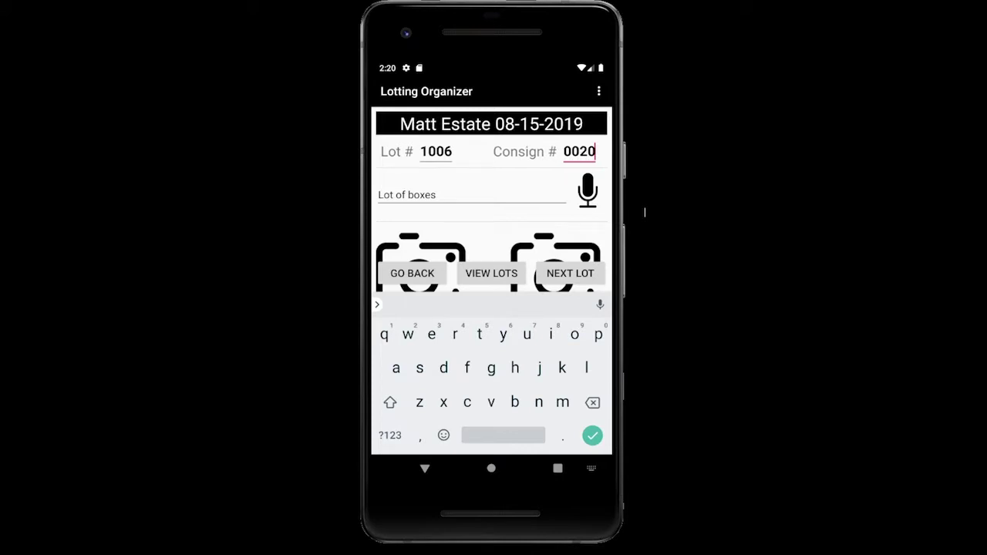
click(512, 197)
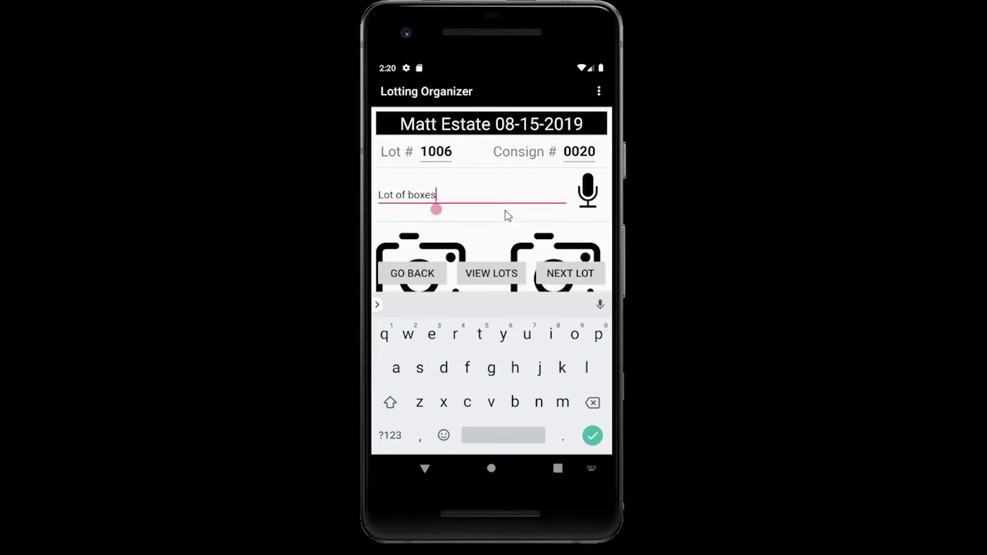
click(424, 474)
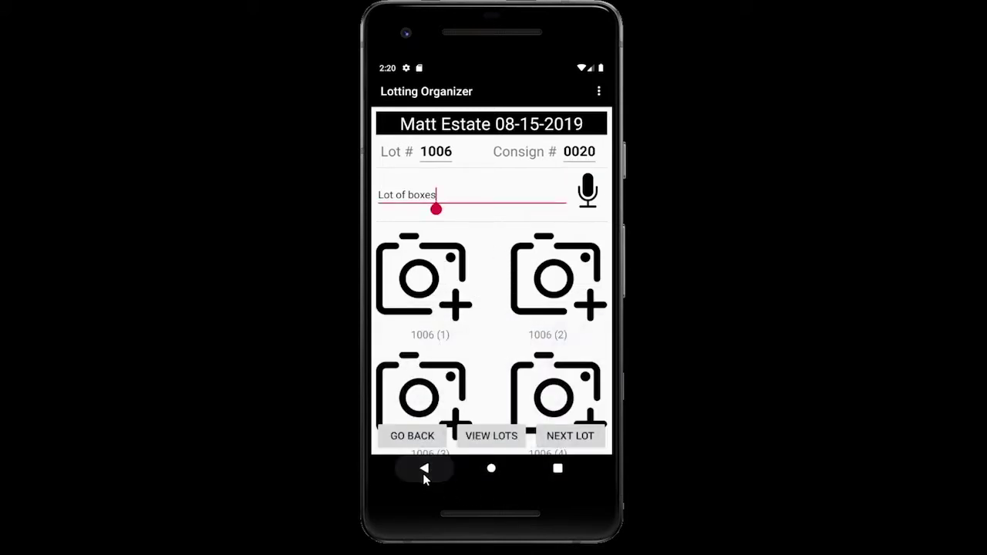
- Take a photo of the living room with the sofa and rug for lot 1006 and accept it
click(477, 373)
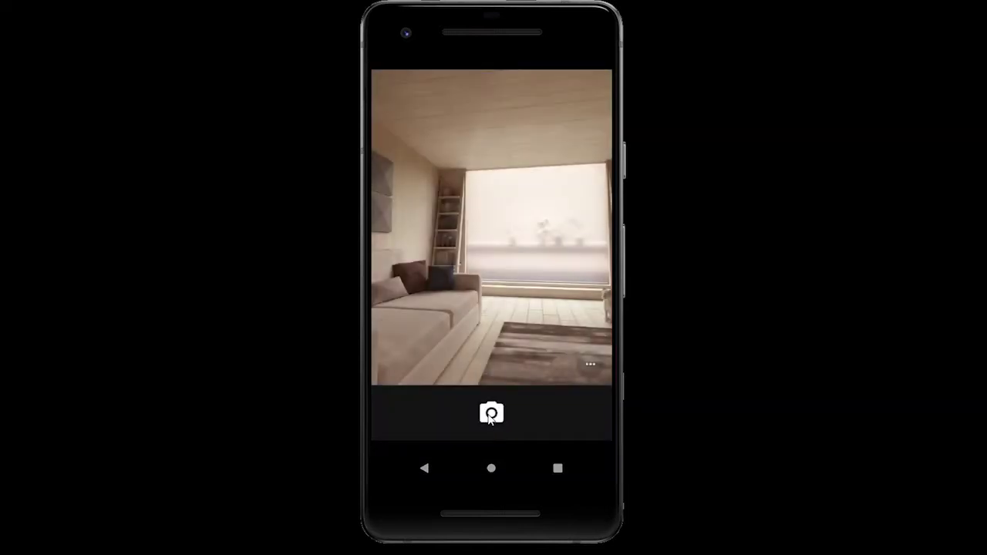
click(489, 416)
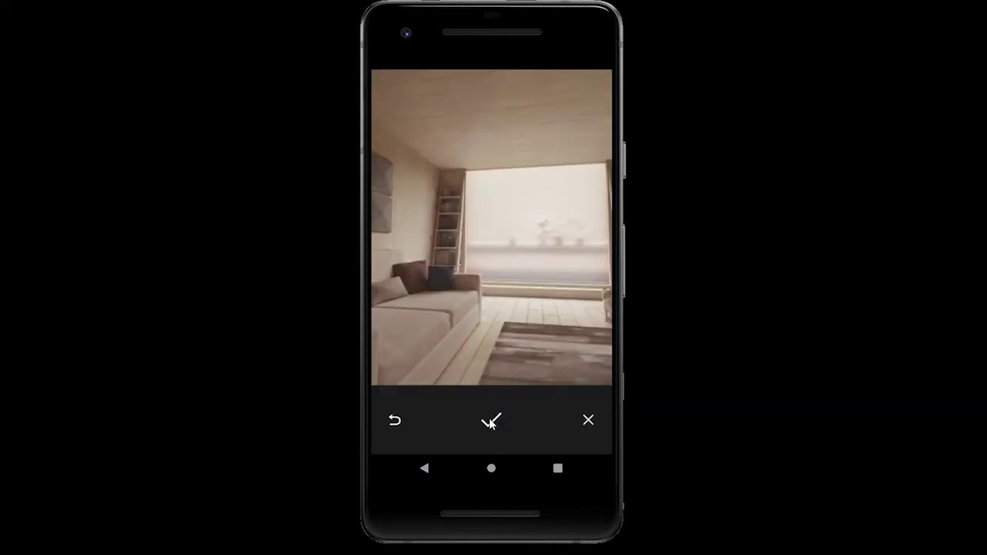
click(494, 421)
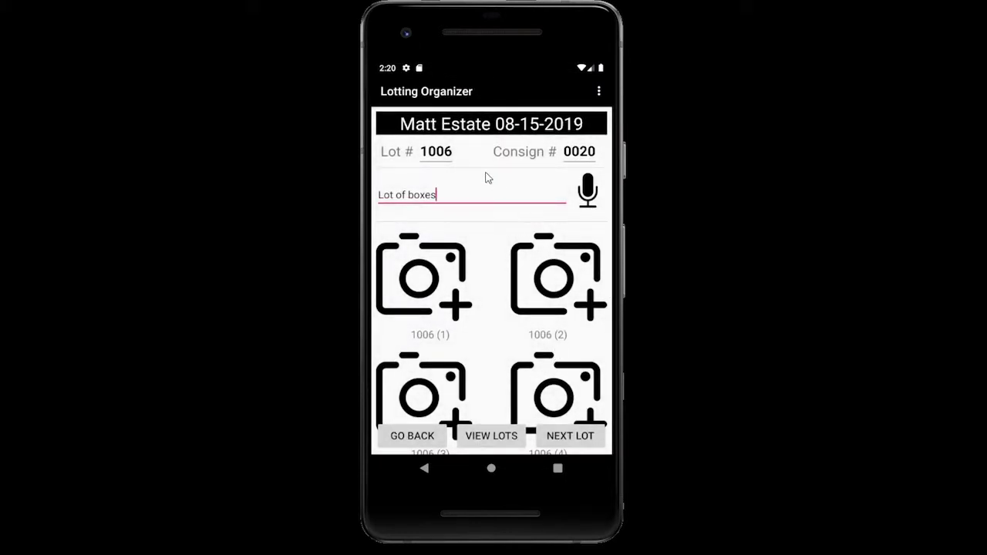
- Duplicate the boxes lot 1006 to make 5 total identical lots
click(573, 436)
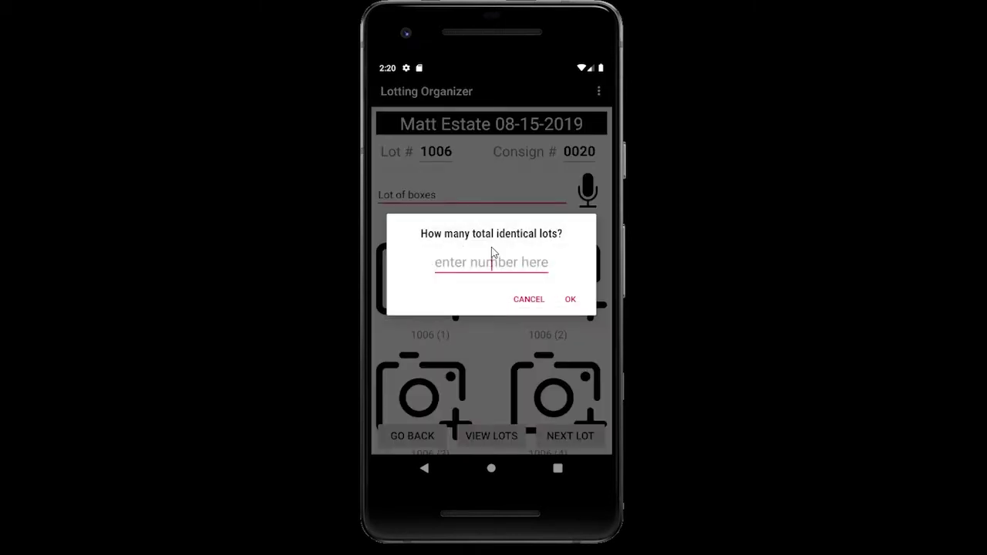
text(5)
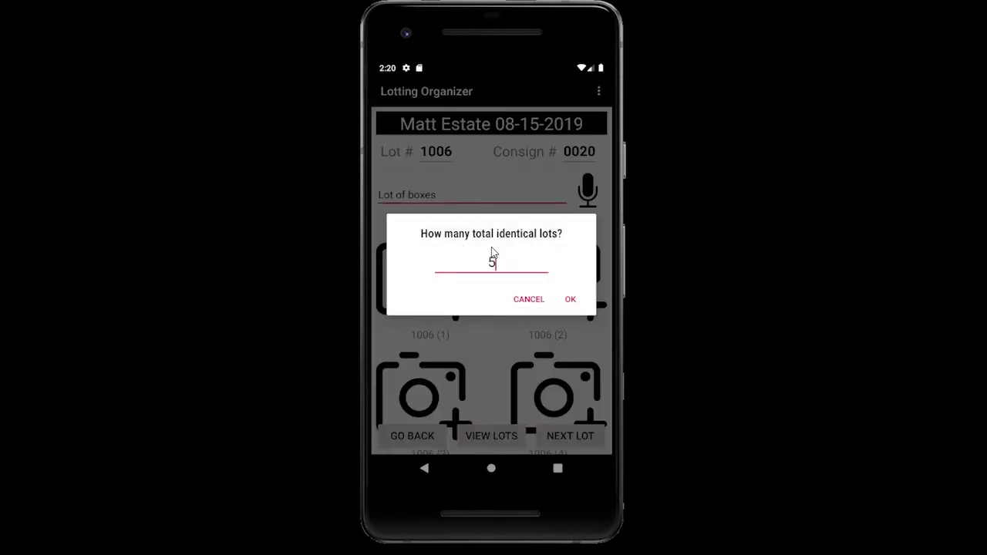
click(570, 299)
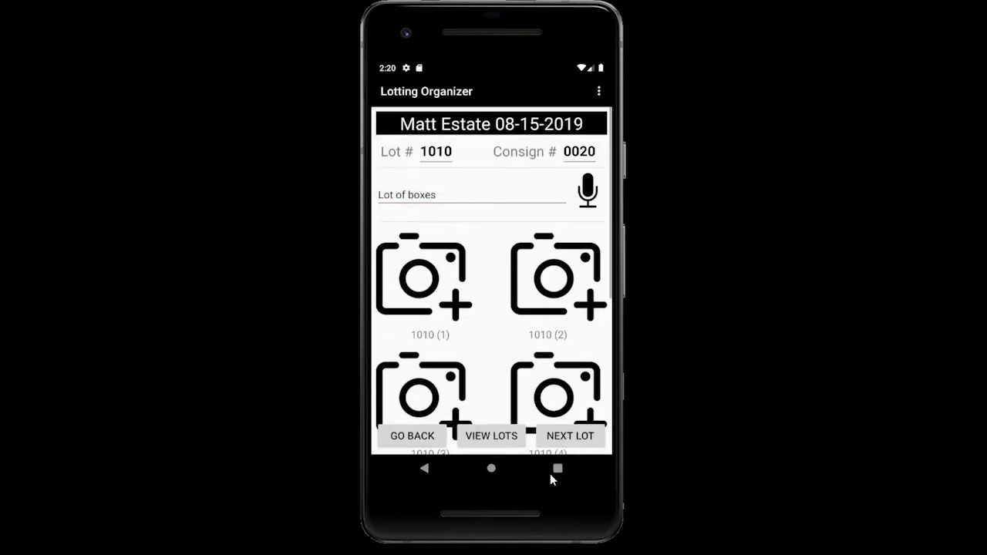
- Advance from lot 1010 to blank lot 1011, request the lot list and cancel leaving the lot
click(438, 189)
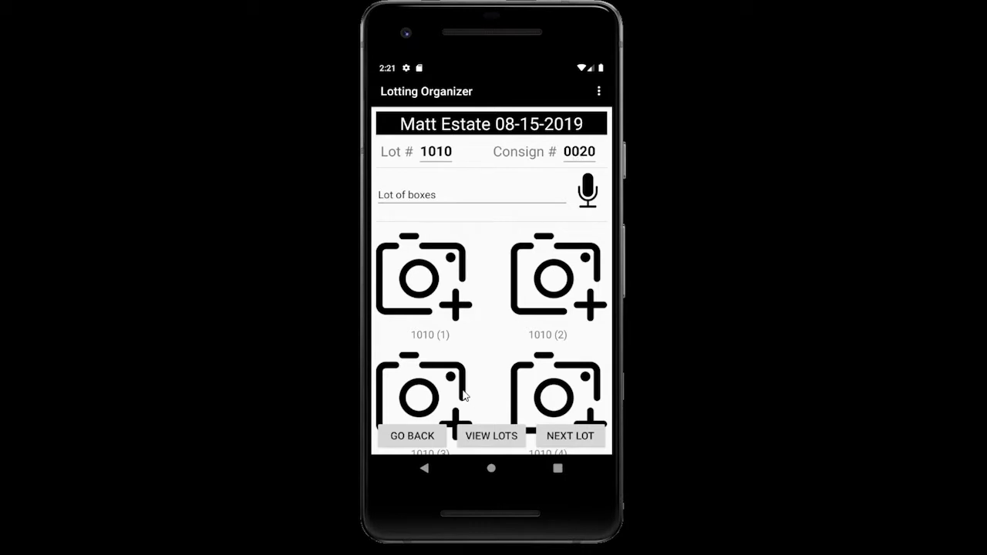
click(570, 436)
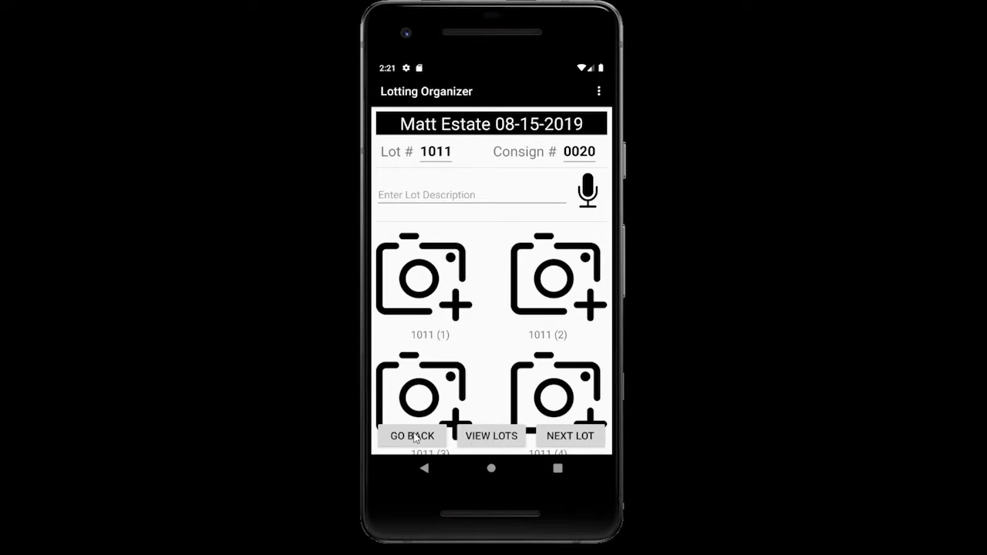
click(490, 435)
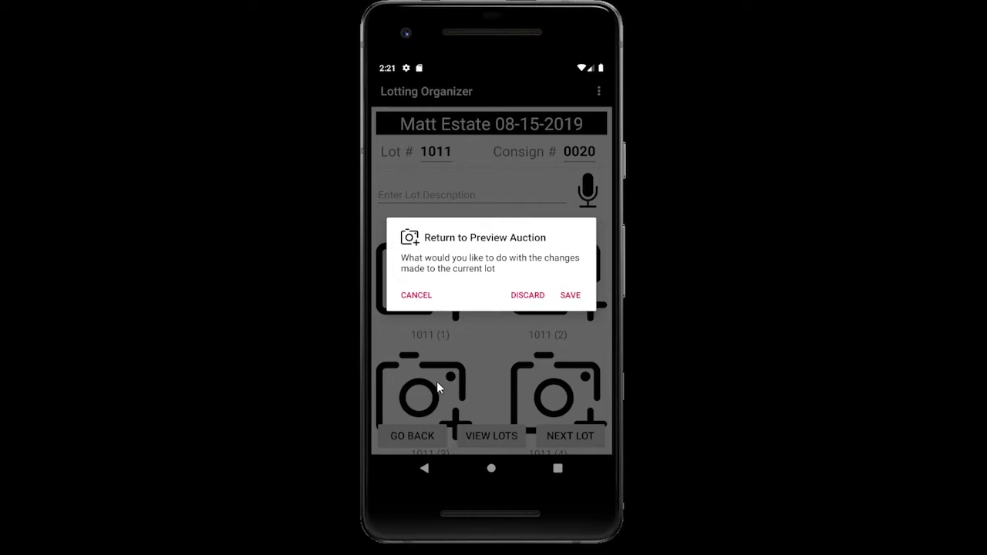
click(403, 299)
- Enter "AKJSHKJ" as the description of lot 1011 and go back to the previous lot, discarding the changes
click(426, 197)
text(AKJSHKJ)
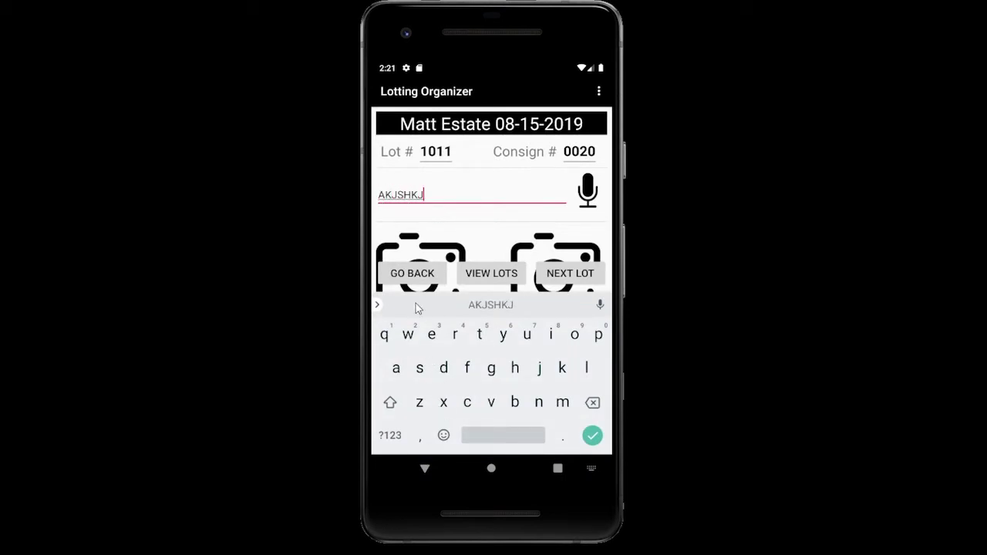
click(420, 278)
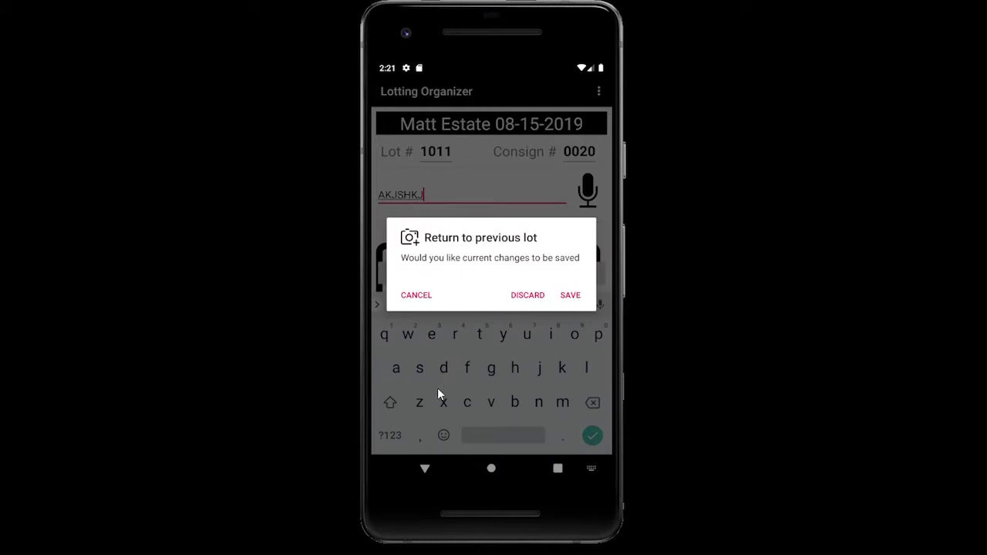
click(528, 295)
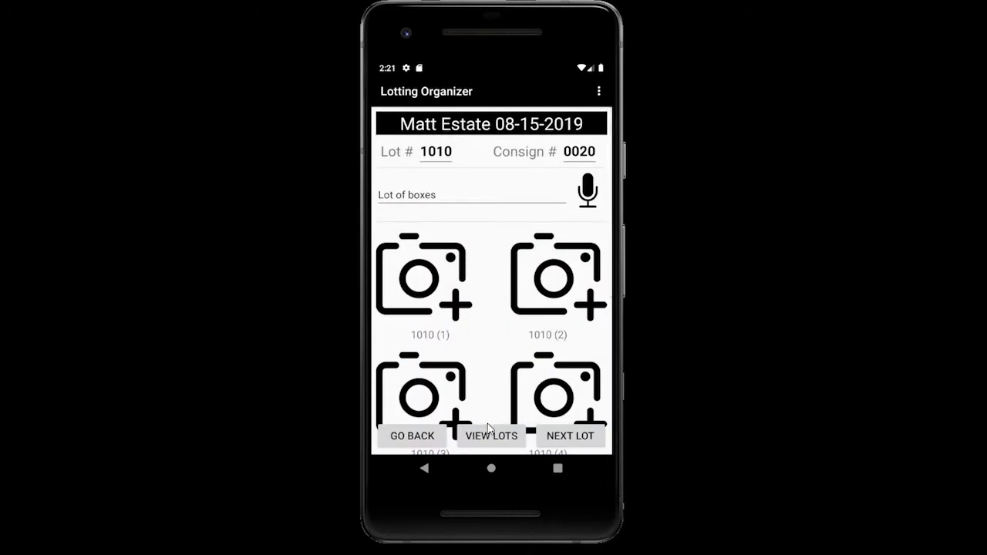
- Append "with strings" to the description of lot 1010 and return to the lot list, discarding the changes
click(478, 438)
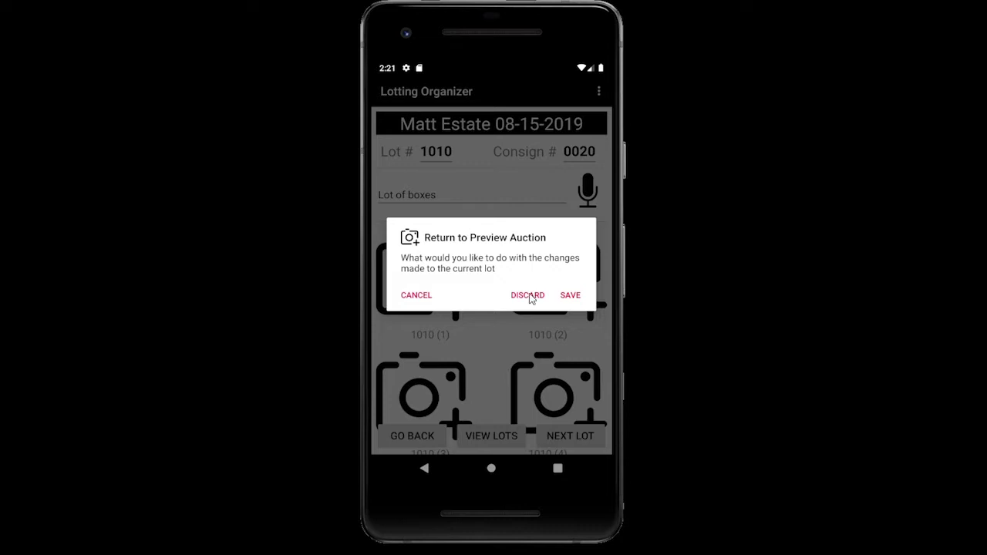
click(416, 298)
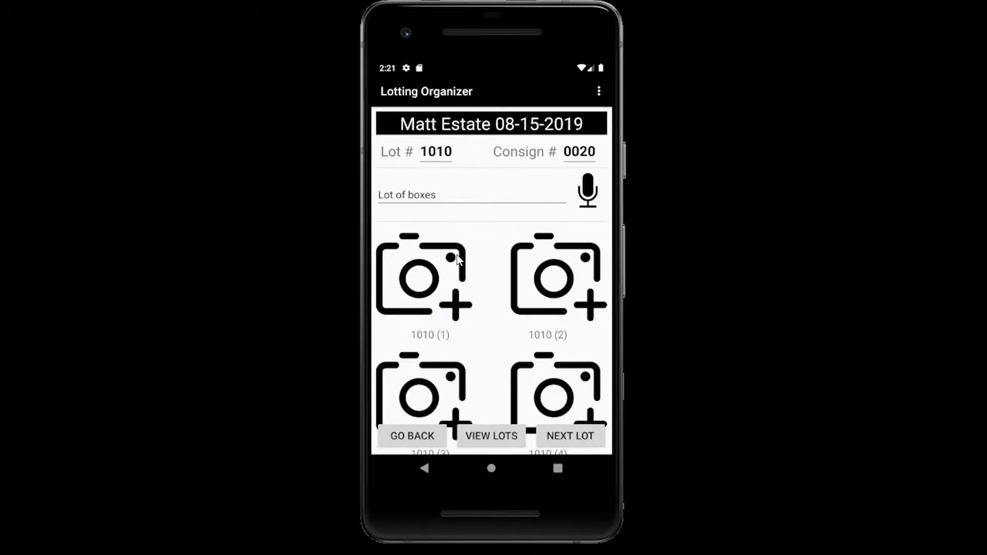
click(458, 203)
text(with )
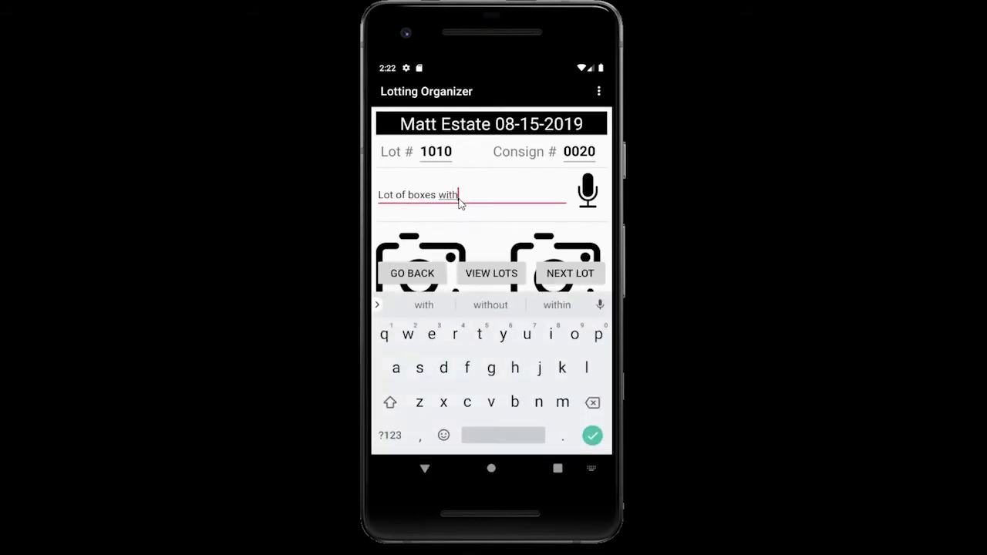
text(strings)
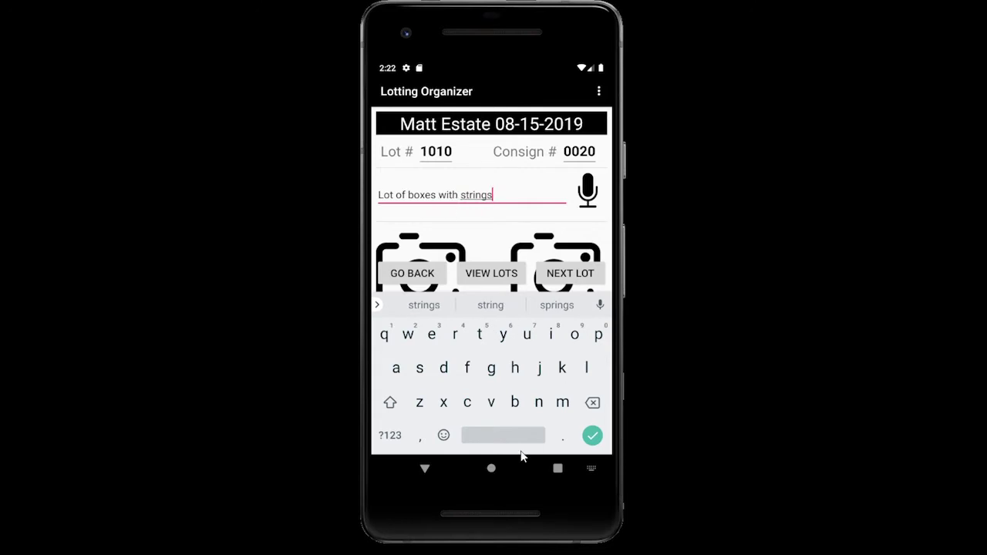
click(492, 273)
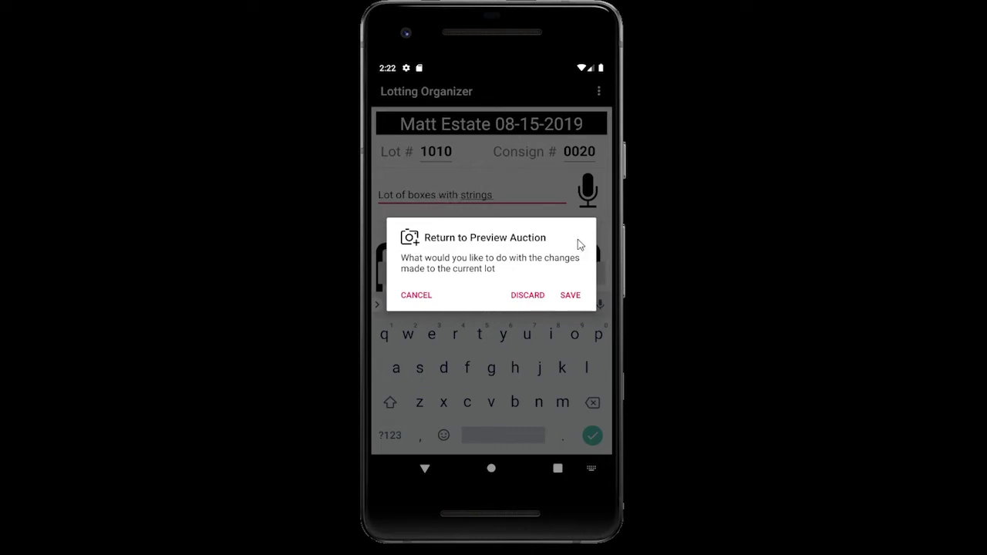
click(527, 296)
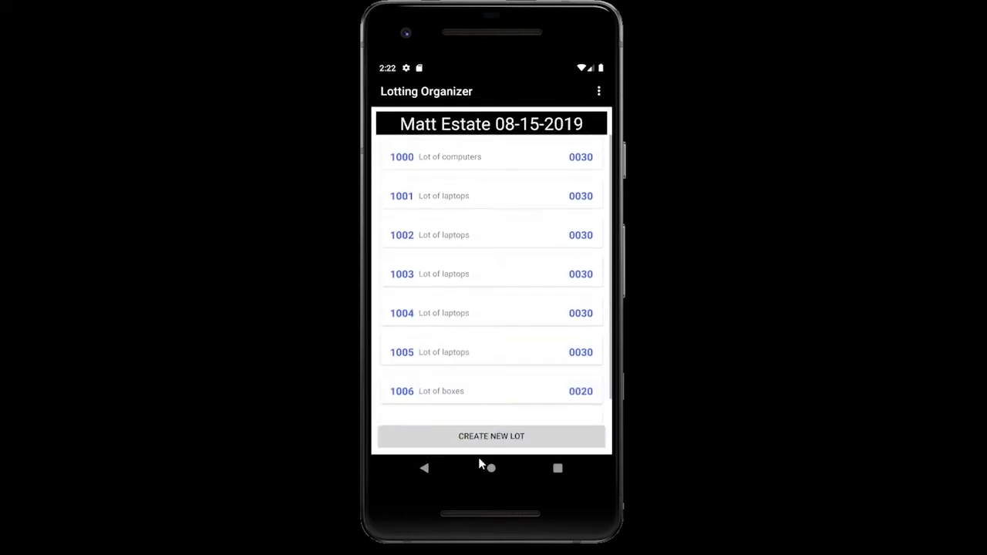
- Look through the auction's lot list and delete lot 1000, the lot of computers
drag(458, 335, 463, 142)
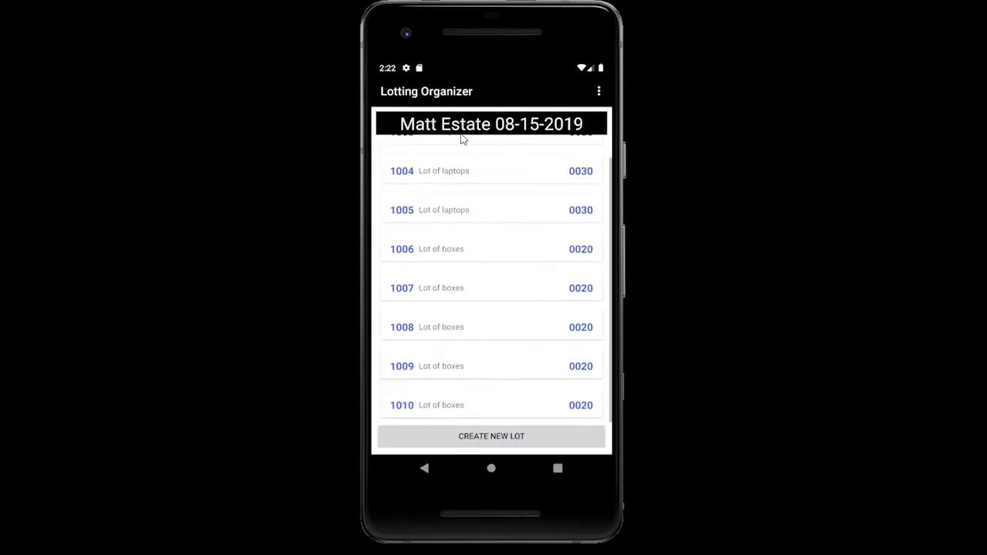
drag(481, 291, 485, 397)
drag(478, 260, 517, 306)
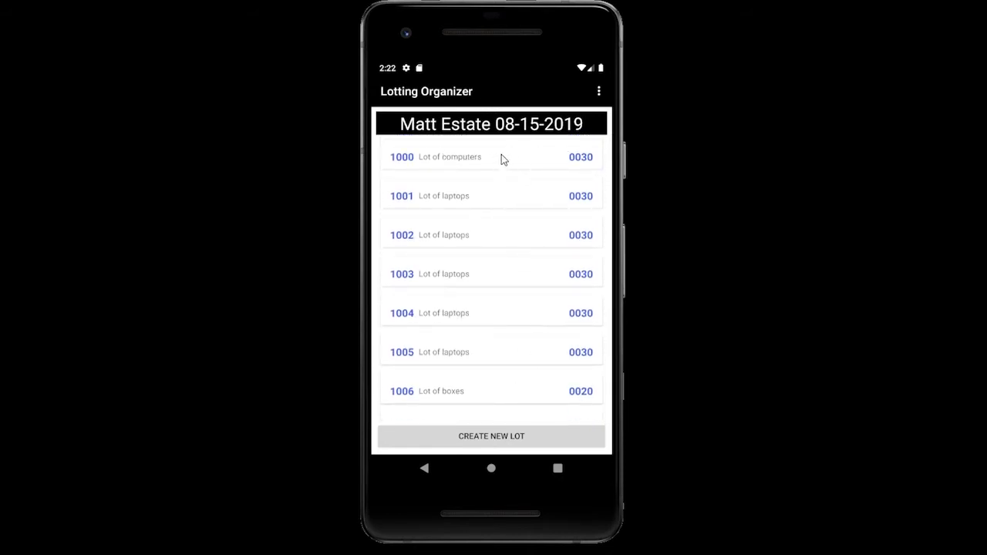
drag(520, 157, 440, 157)
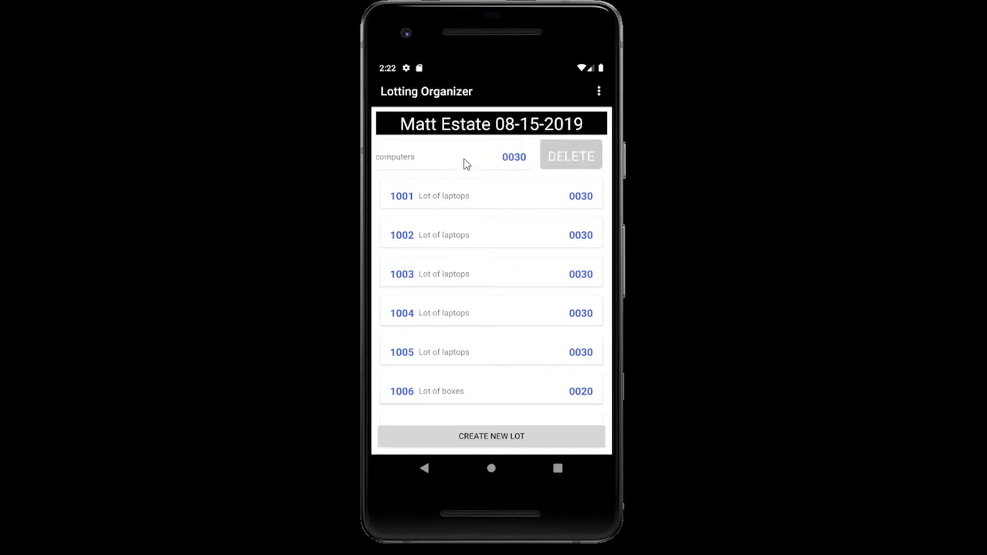
click(565, 156)
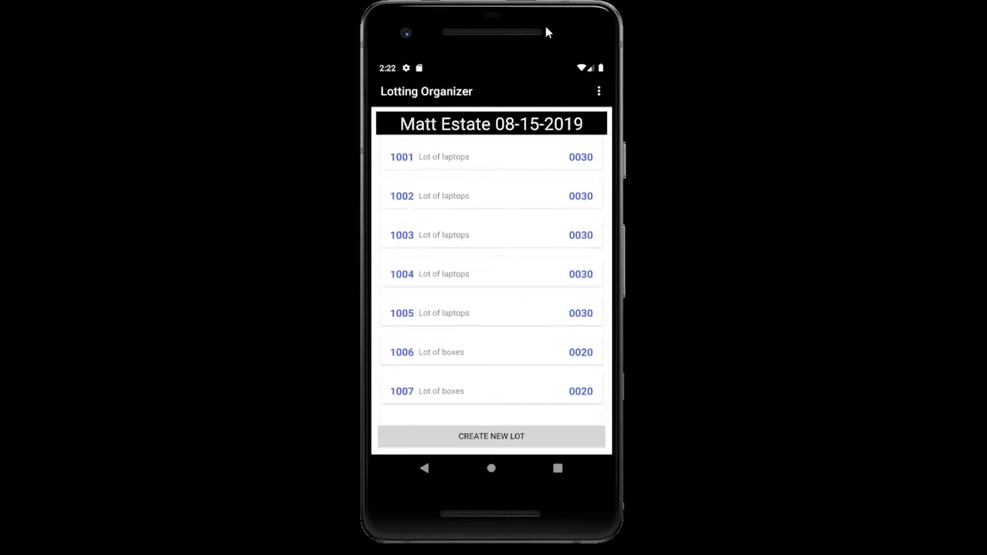
- Delete lot 1001, the first lot of laptops in the list, and confirm the deletion
drag(539, 168, 470, 158)
click(563, 157)
click(564, 296)
drag(402, 321, 532, 304)
drag(481, 342, 506, 339)
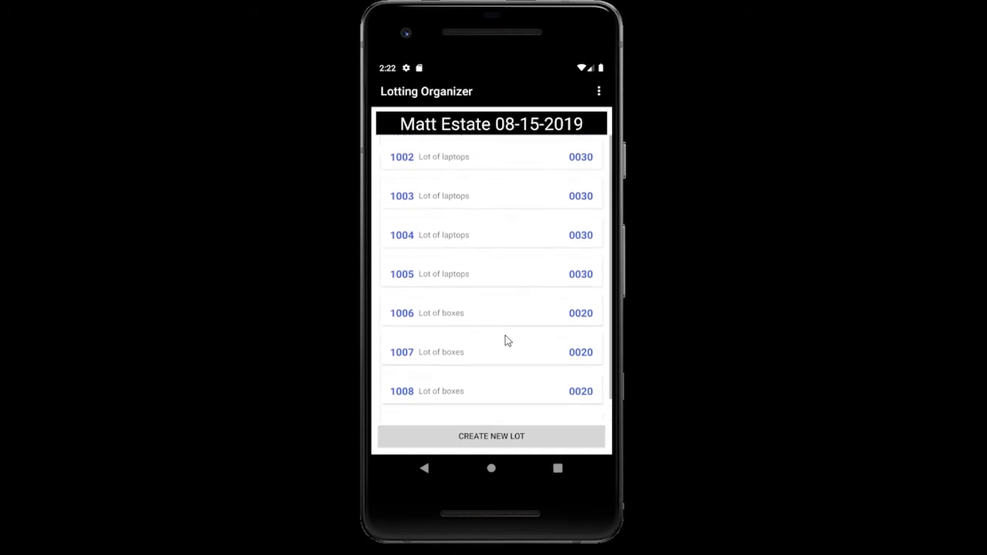
- Return to the home list of auctions, open the sharing options for the estate auction and dismiss them
click(599, 93)
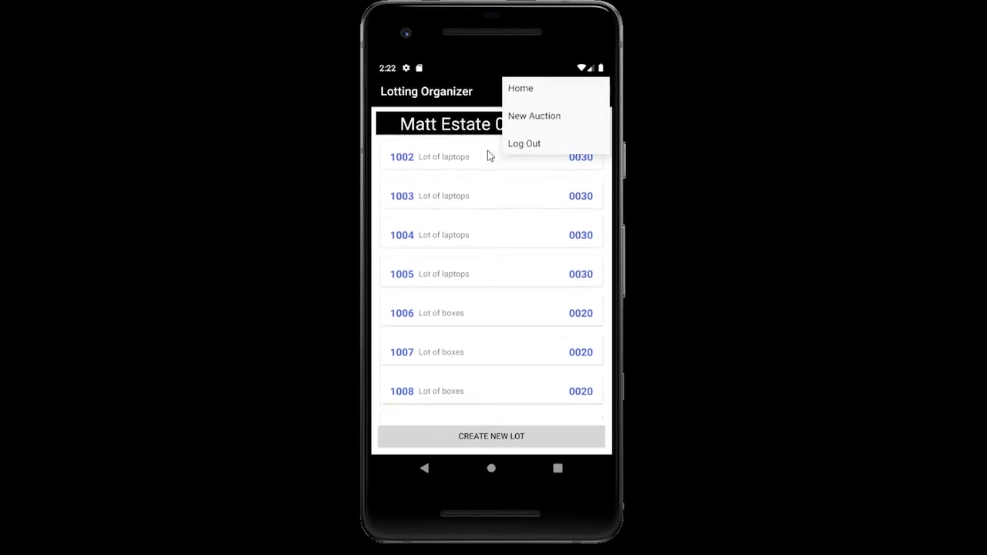
click(529, 94)
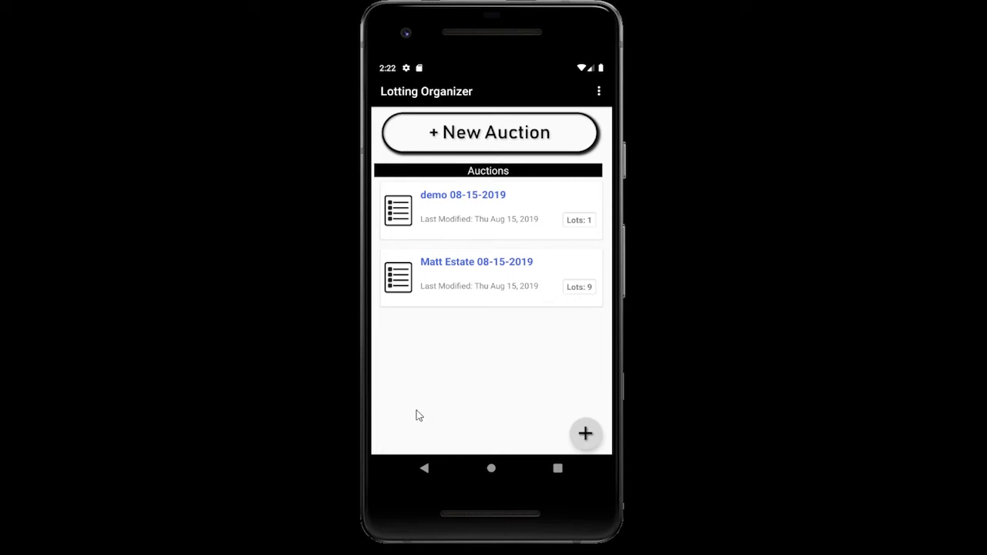
drag(434, 289, 572, 284)
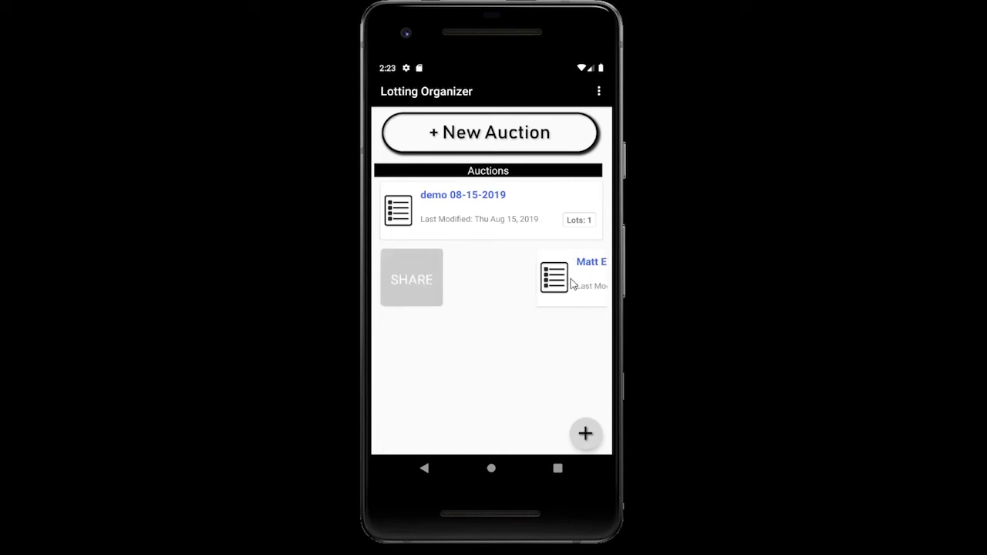
click(414, 273)
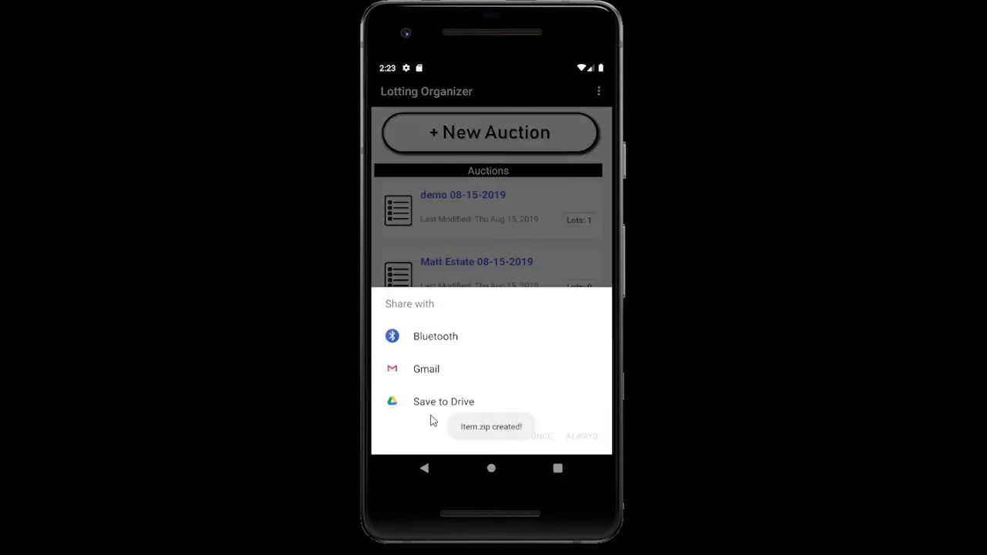
click(516, 200)
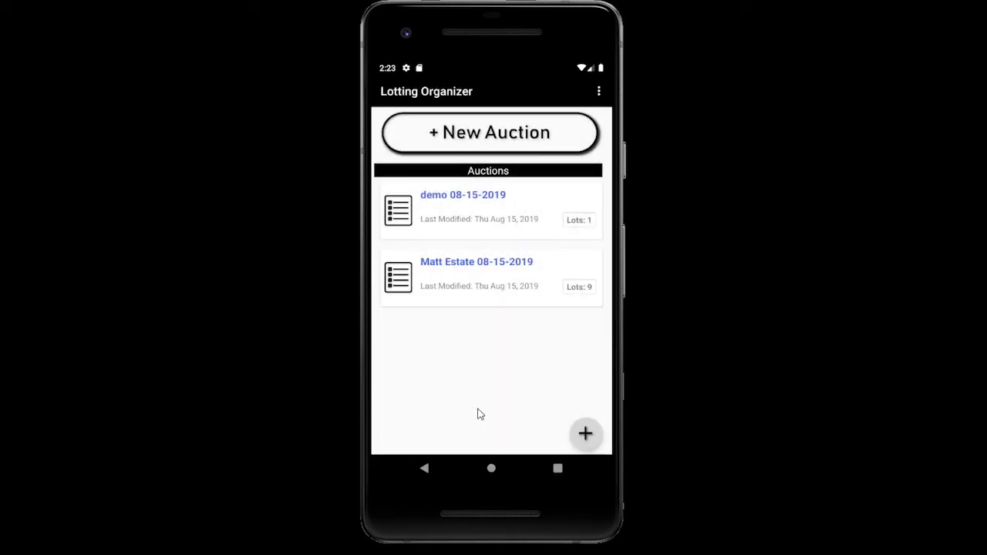